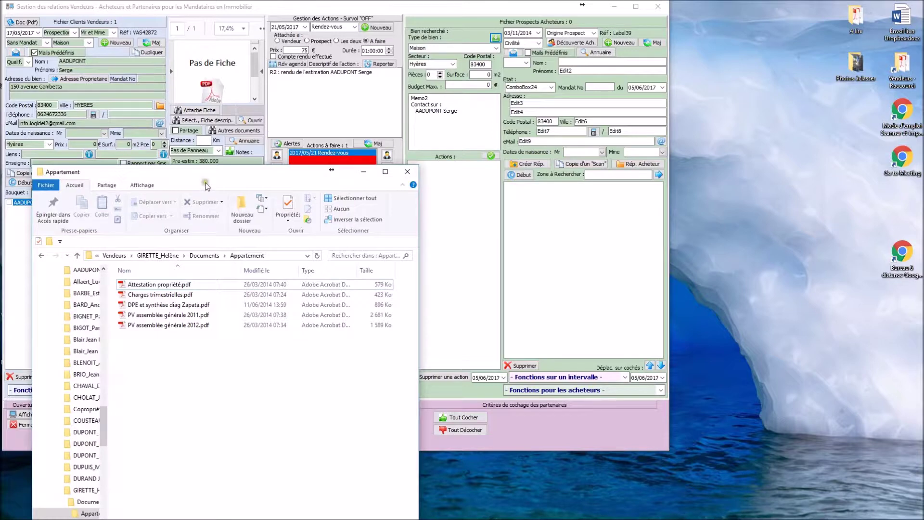
# Move the Appartement folder window aside to uncover the seller record behind it
pyautogui.moveTo(247, 178); pyautogui.dragTo(266, 136)
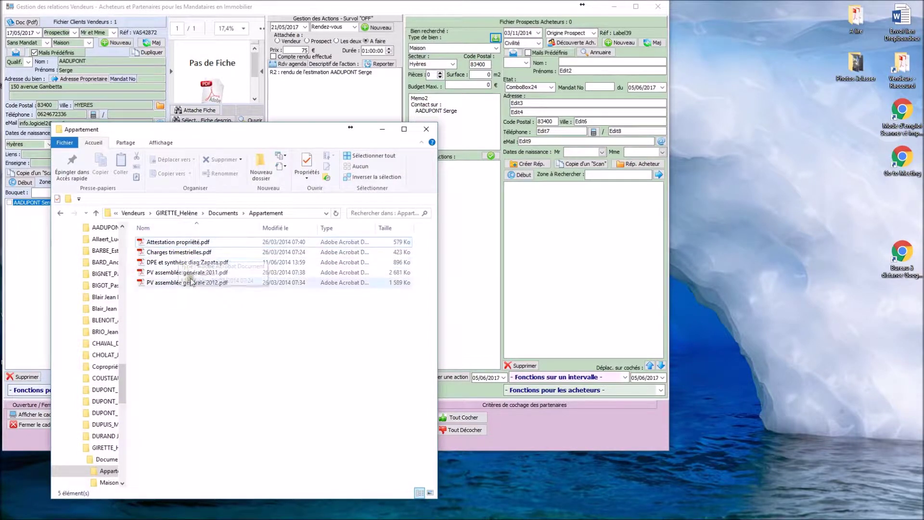
pyautogui.moveTo(221, 138); pyautogui.dragTo(454, 83)
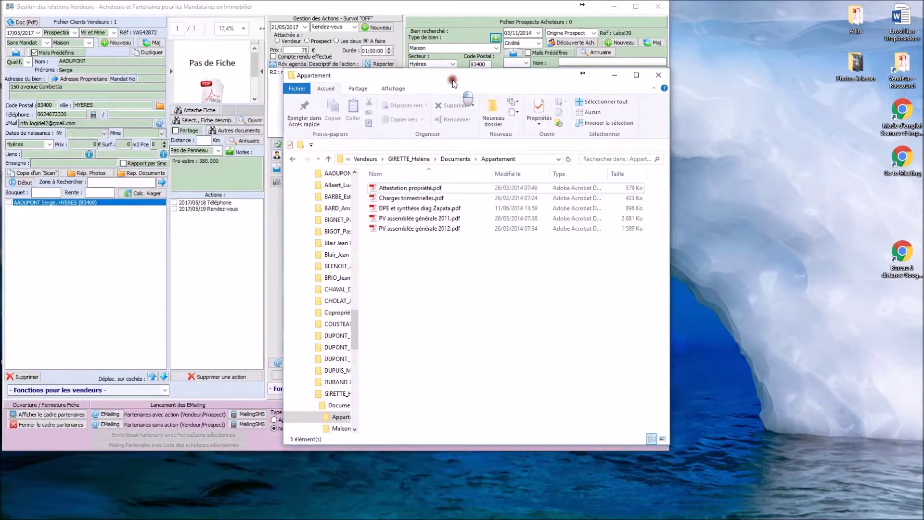
pyautogui.click(407, 189)
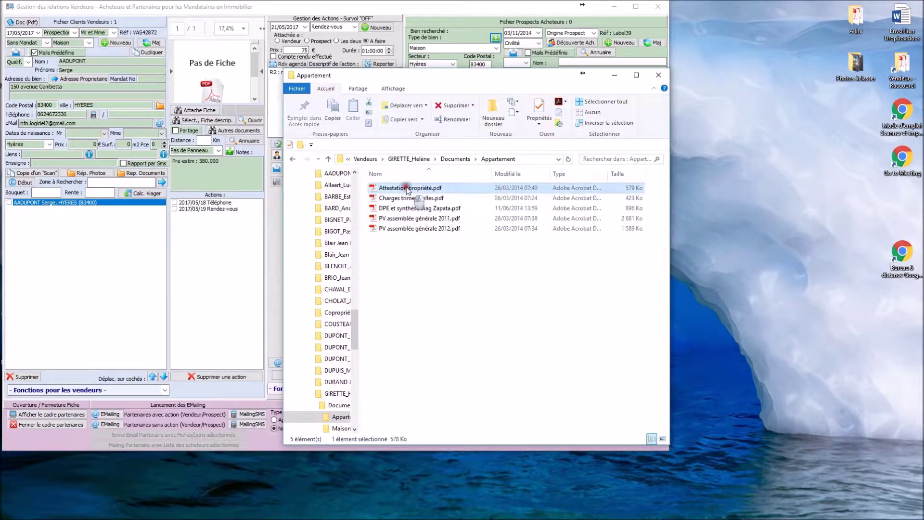
pyautogui.keyDown('shift'); pyautogui.click(411, 230); pyautogui.keyUp('shift')
pyautogui.rightClick(413, 231)
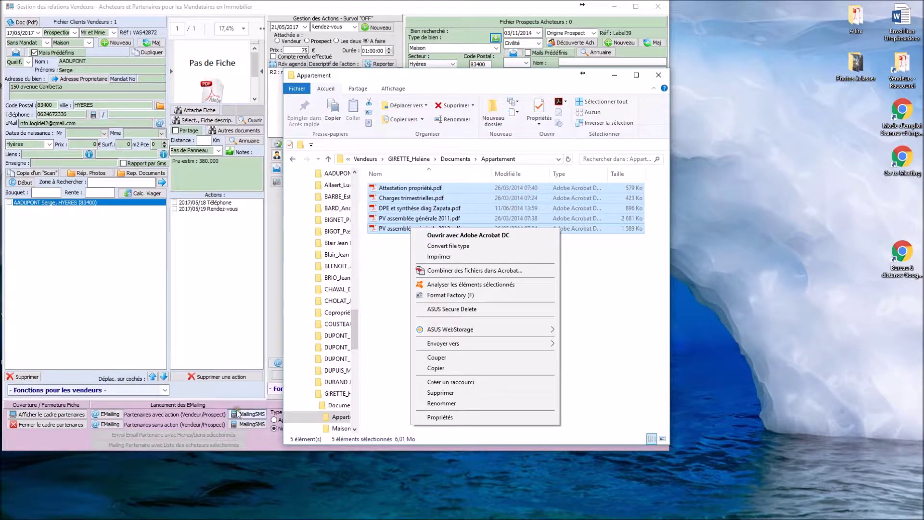
pyautogui.click(643, 360)
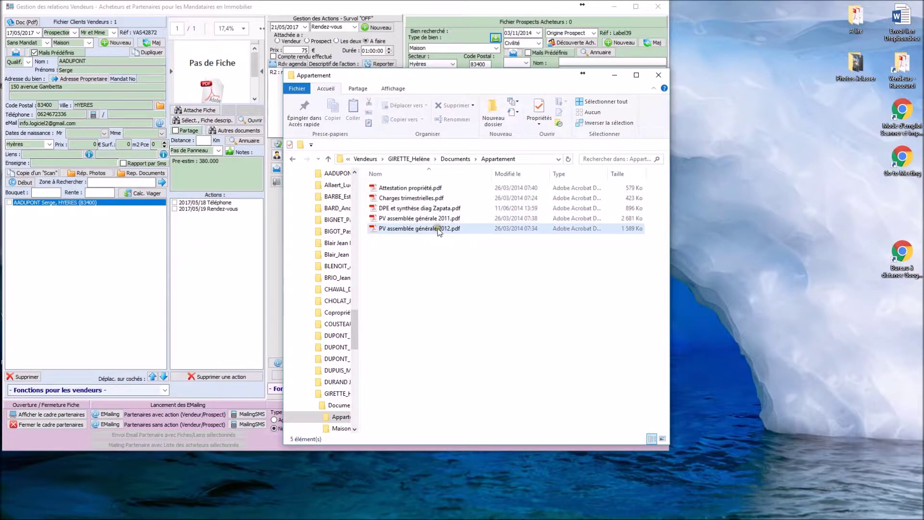
# Open the seller's Documents folder from the client record and place it side by side with the Appartement folder window
pyautogui.click(129, 175)
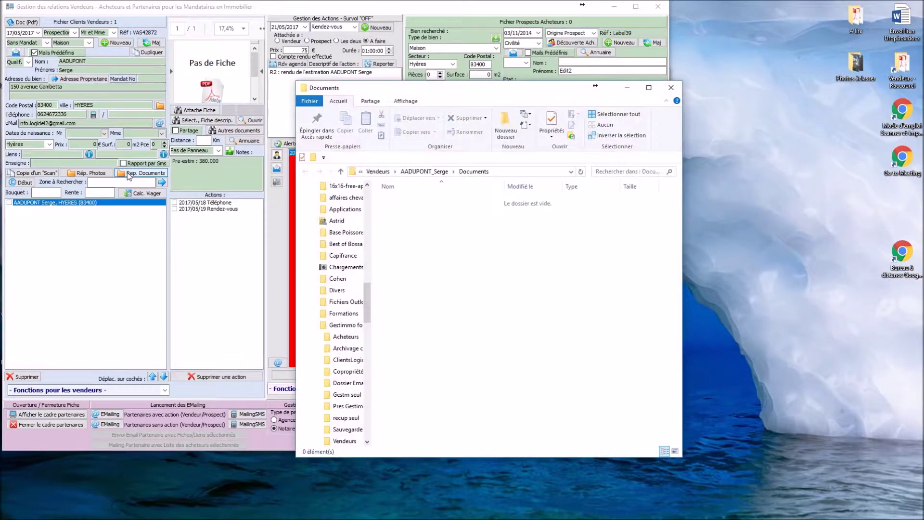
pyautogui.click(462, 93)
pyautogui.moveTo(462, 93); pyautogui.dragTo(174, 38)
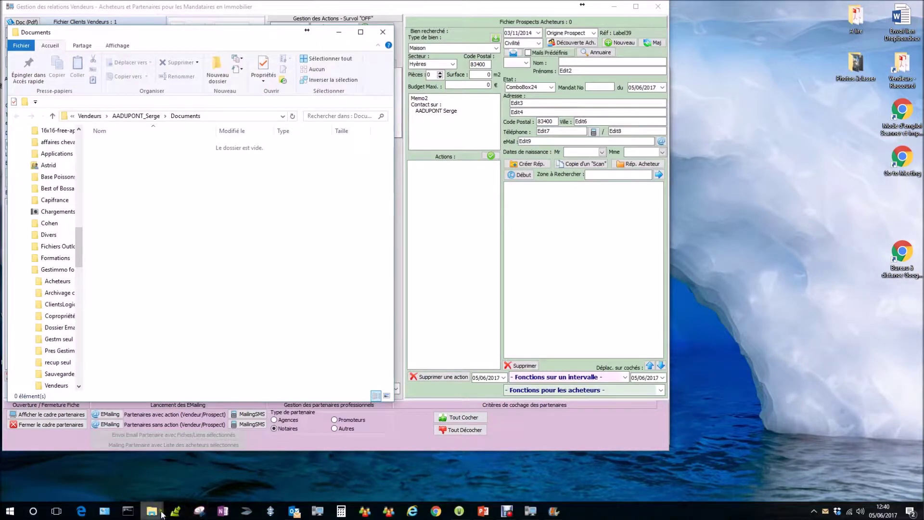
pyautogui.moveTo(155, 515)
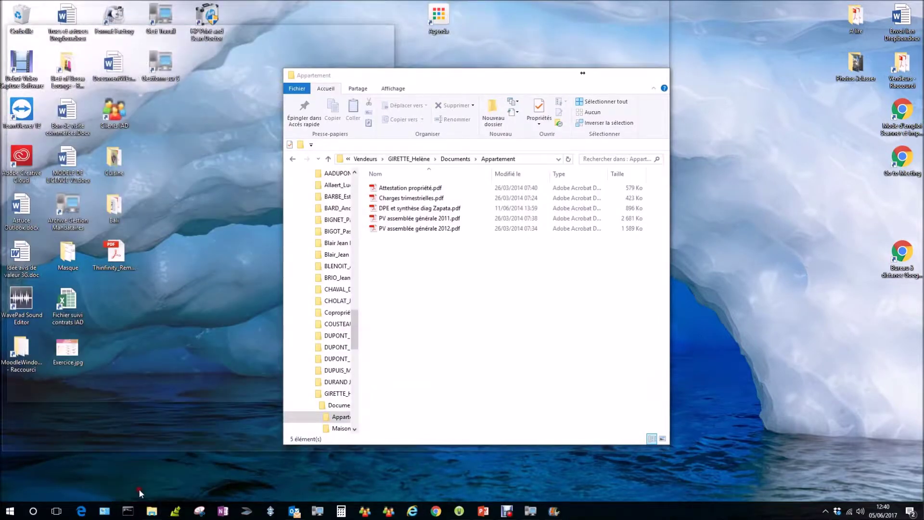
pyautogui.click(139, 489)
pyautogui.moveTo(436, 79); pyautogui.dragTo(551, 36)
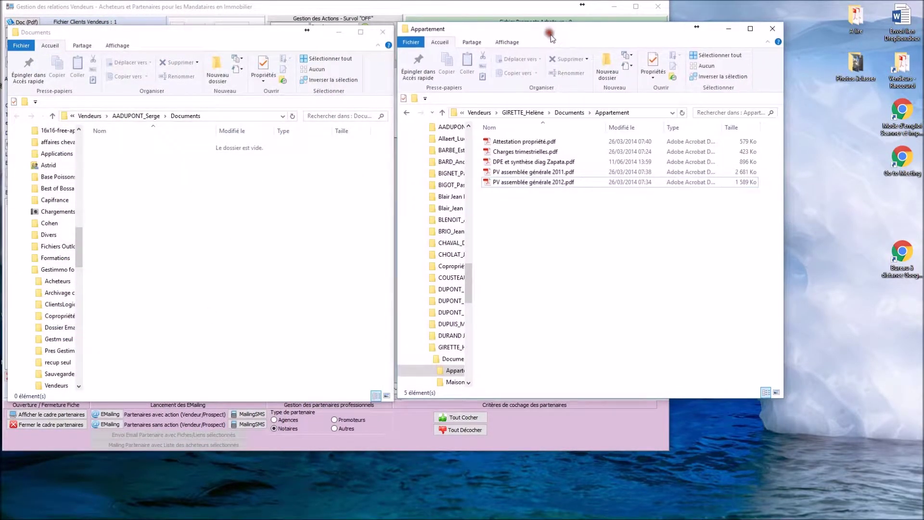
# Move all five PDF files from the Appartement folder into the seller's empty Documents folder
pyautogui.click(515, 141)
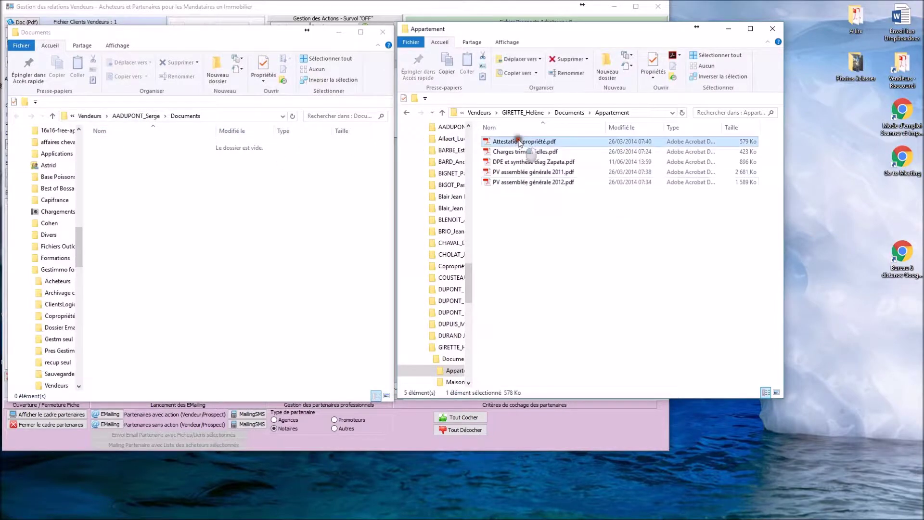
pyautogui.keyDown('shift'); pyautogui.click(524, 183); pyautogui.keyUp('shift')
pyautogui.moveTo(524, 183); pyautogui.dragTo(157, 182)
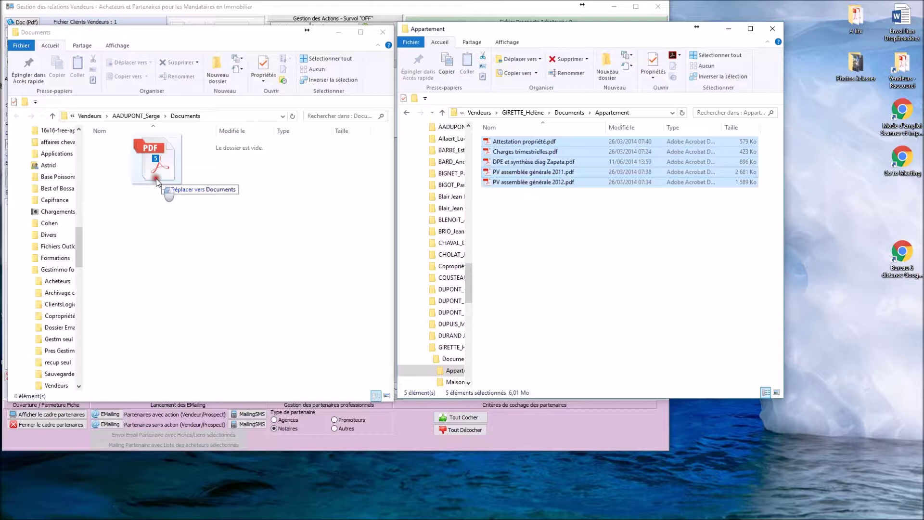
pyautogui.moveTo(156, 179); pyautogui.dragTo(151, 180)
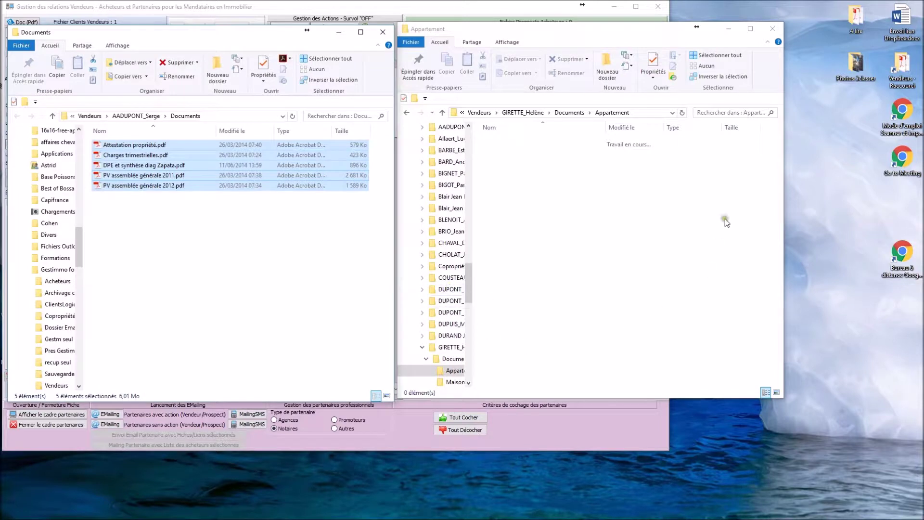
# Switch both folder windows to the respective client's Photos folder
pyautogui.click(534, 113)
pyautogui.doubleClick(527, 153)
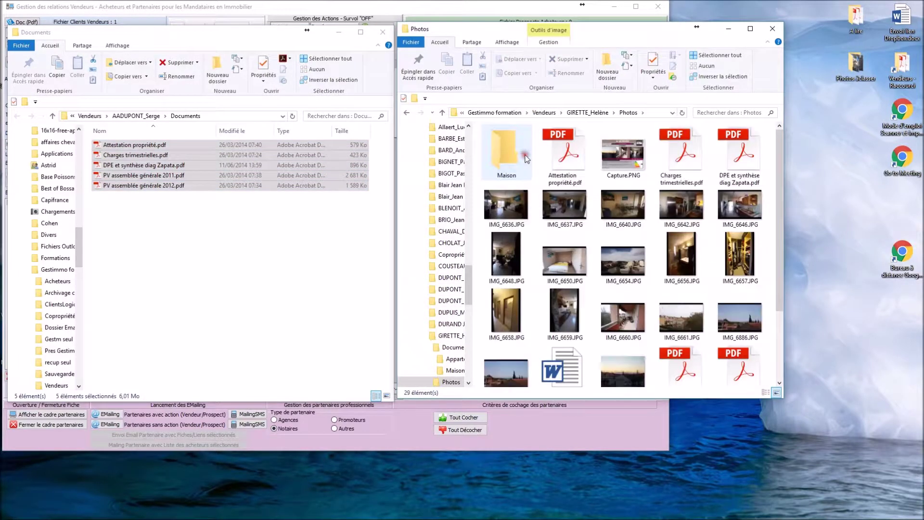
pyautogui.click(149, 116)
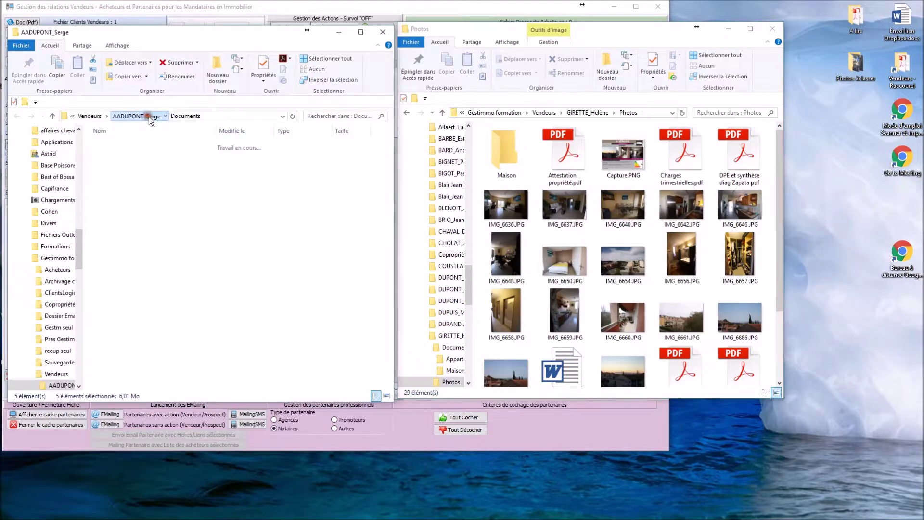
pyautogui.doubleClick(148, 158)
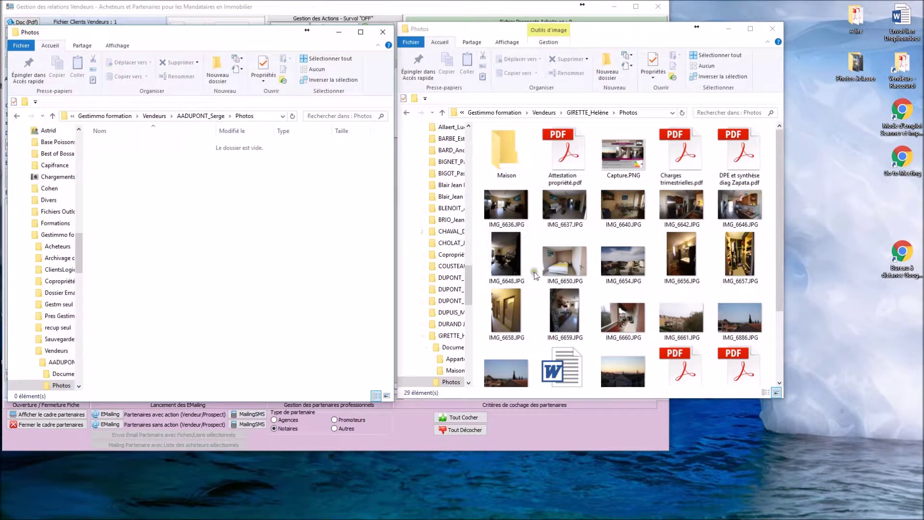
# Copy photos IMG_6637, IMG_6640, IMG_6642, IMG_6646, IMG_6654, IMG_6656, IMG_6657 and IMG_6660 into the seller's empty Photos folder
pyautogui.click(573, 216)
pyautogui.keyDown('ctrl'); pyautogui.click(623, 215); pyautogui.keyUp('ctrl')
pyautogui.keyDown('ctrl'); pyautogui.click(679, 209); pyautogui.keyUp('ctrl')
pyautogui.keyDown('ctrl'); pyautogui.click(739, 208); pyautogui.keyUp('ctrl')
pyautogui.keyDown('ctrl'); pyautogui.click(735, 246); pyautogui.keyUp('ctrl')
pyautogui.keyDown('ctrl'); pyautogui.click(681, 255); pyautogui.keyUp('ctrl')
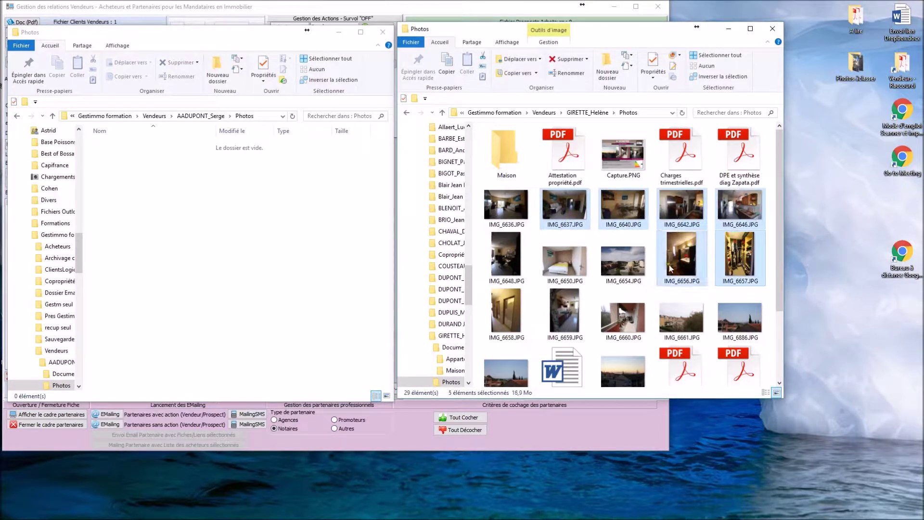
pyautogui.keyDown('ctrl'); pyautogui.click(623, 260); pyautogui.keyUp('ctrl')
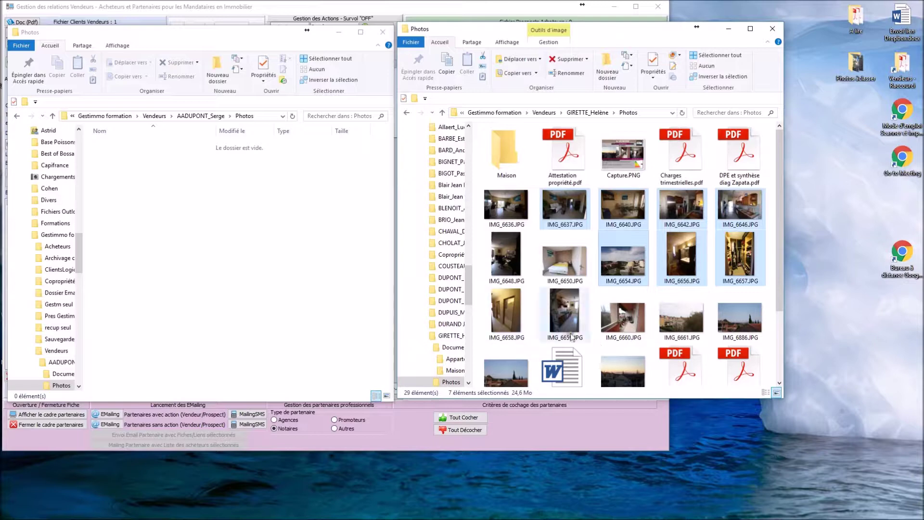
pyautogui.keyDown('ctrl'); pyautogui.click(619, 322); pyautogui.keyUp('ctrl')
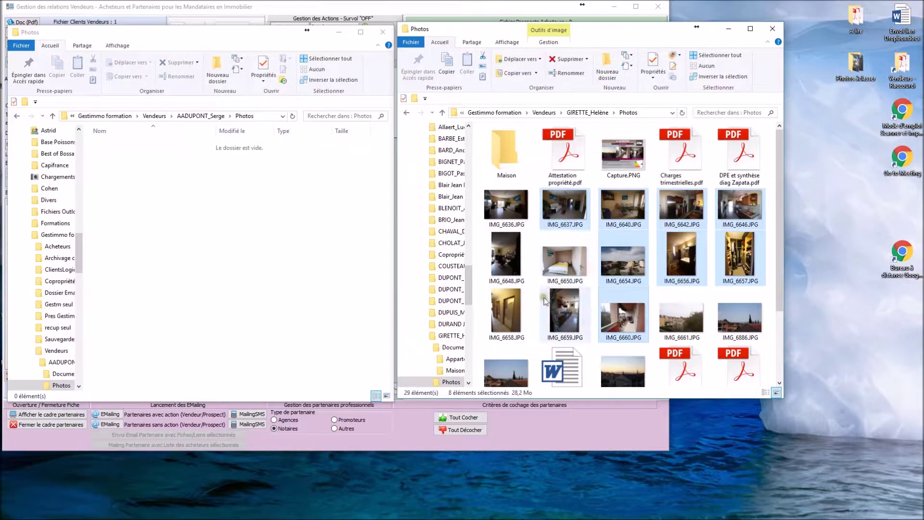
pyautogui.moveTo(565, 215); pyautogui.dragTo(166, 210)
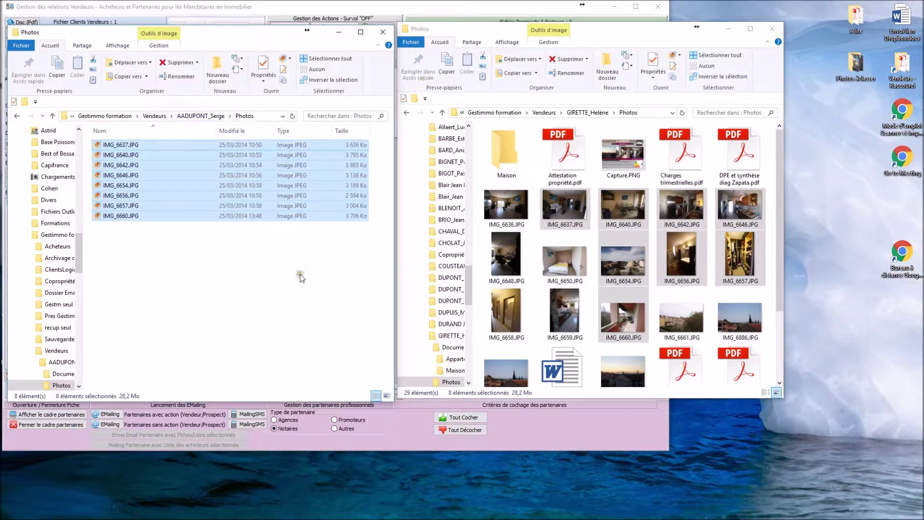
pyautogui.moveTo(133, 517)
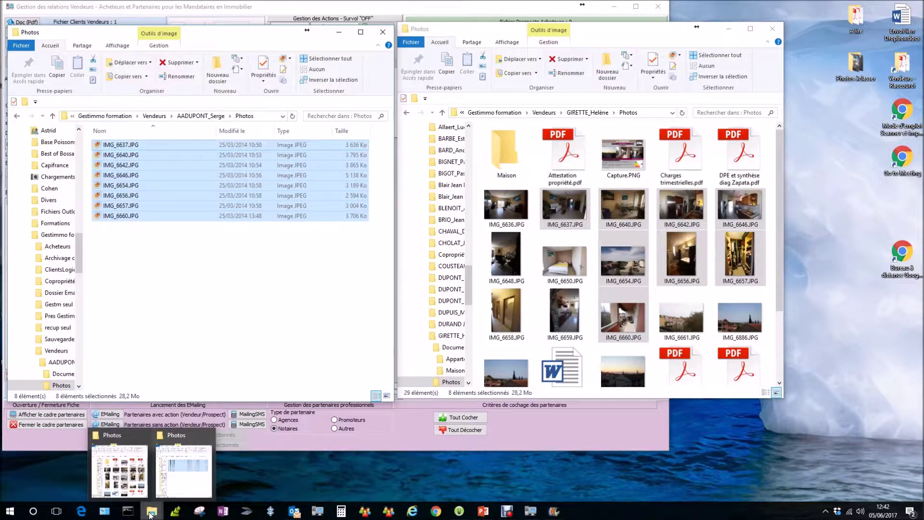
pyautogui.rightClick(150, 514)
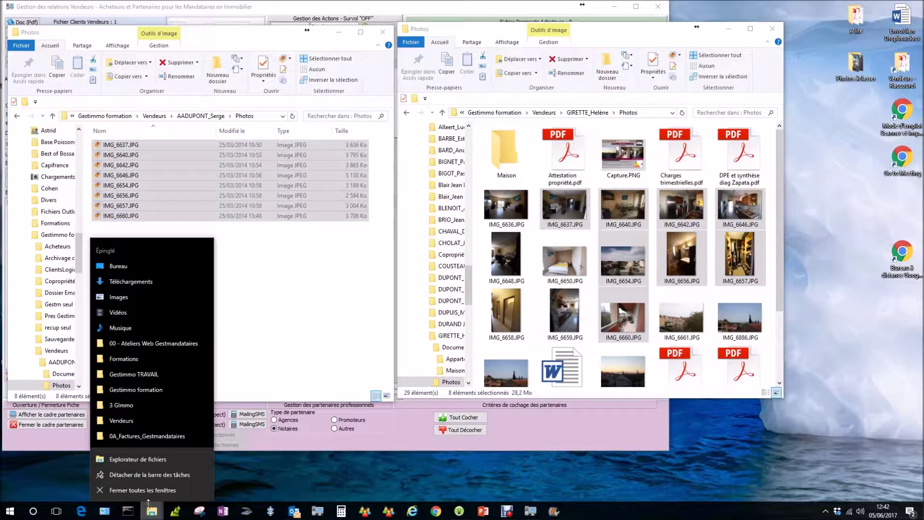
pyautogui.click(126, 460)
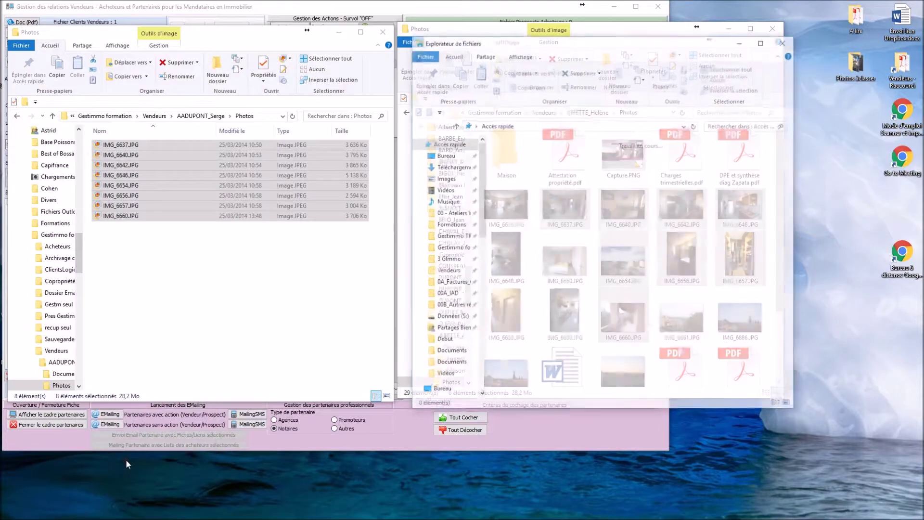
pyautogui.moveTo(521, 47); pyautogui.dragTo(323, 114)
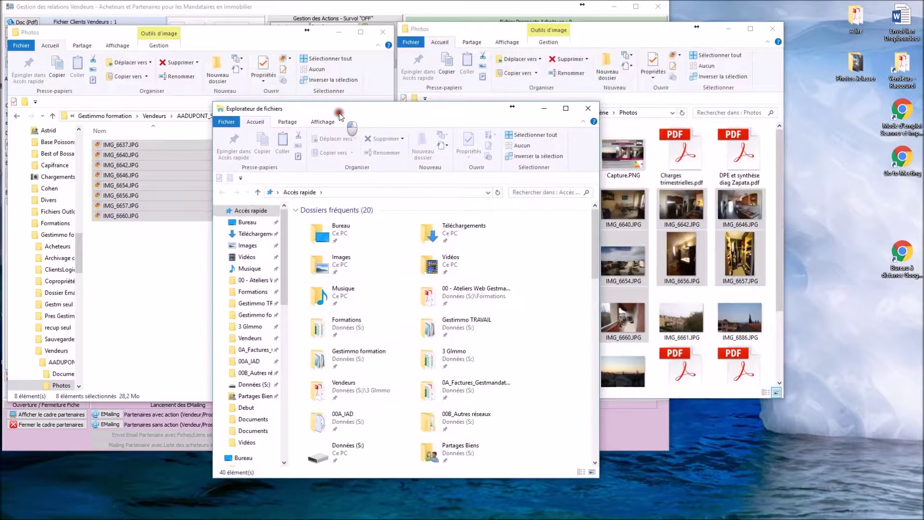
pyautogui.click(594, 110)
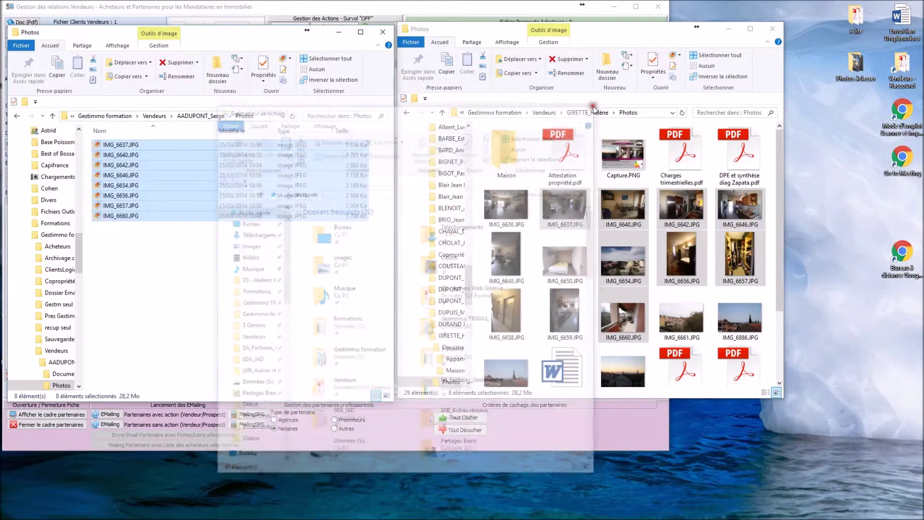
# Close both folder windows and check the seller's Photos and Documents folders from the client record
pyautogui.click(383, 32)
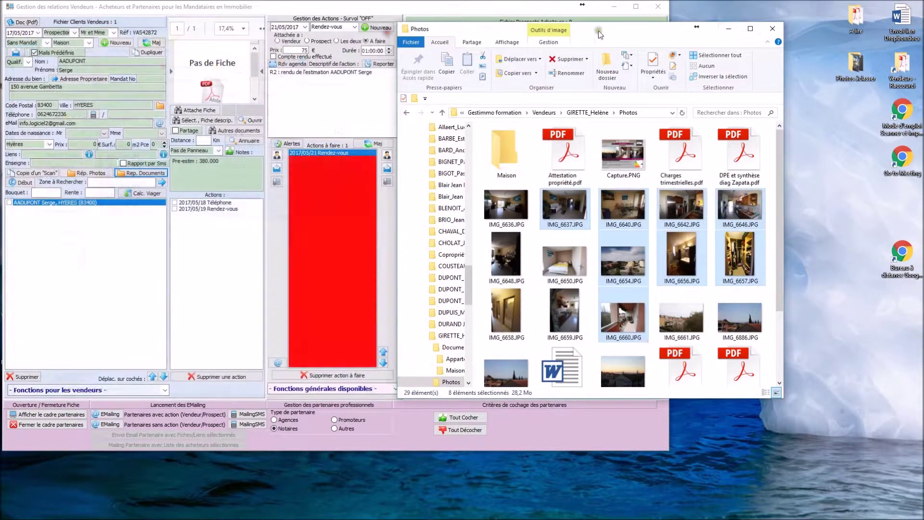
pyautogui.click(773, 28)
pyautogui.click(96, 174)
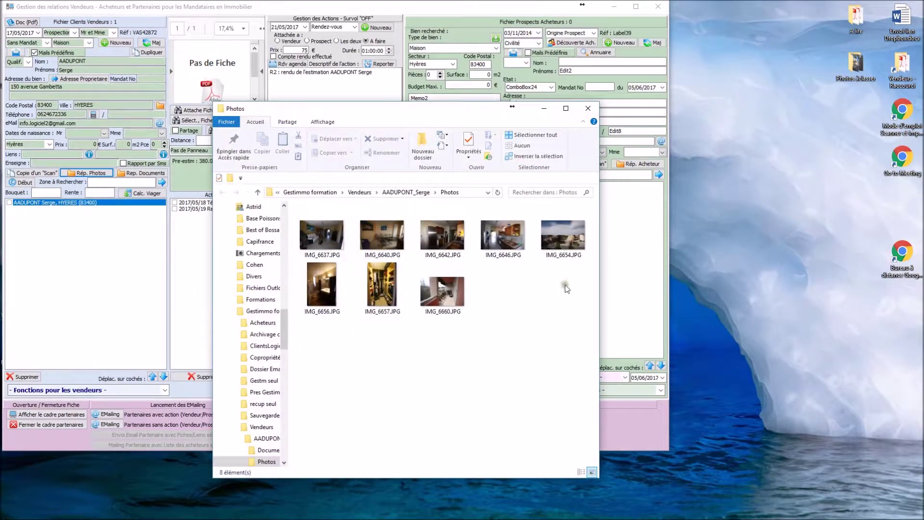
pyautogui.click(588, 109)
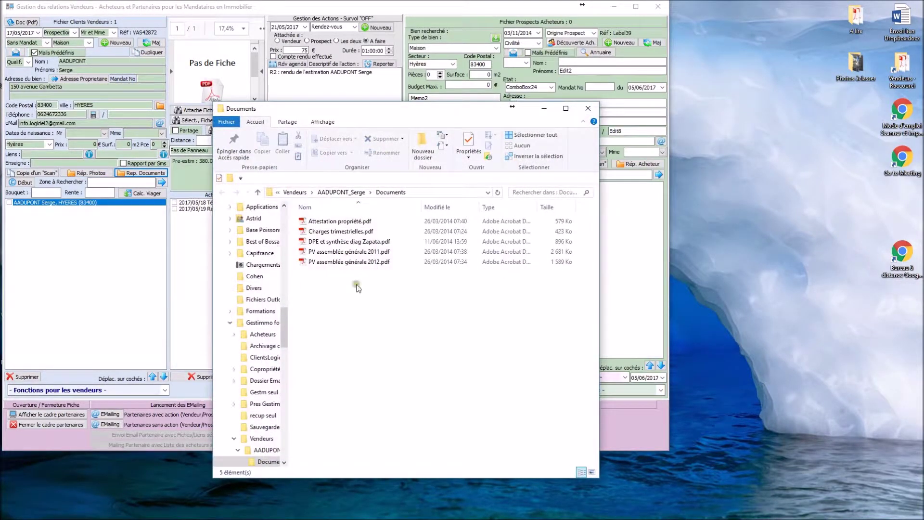
pyautogui.click(589, 109)
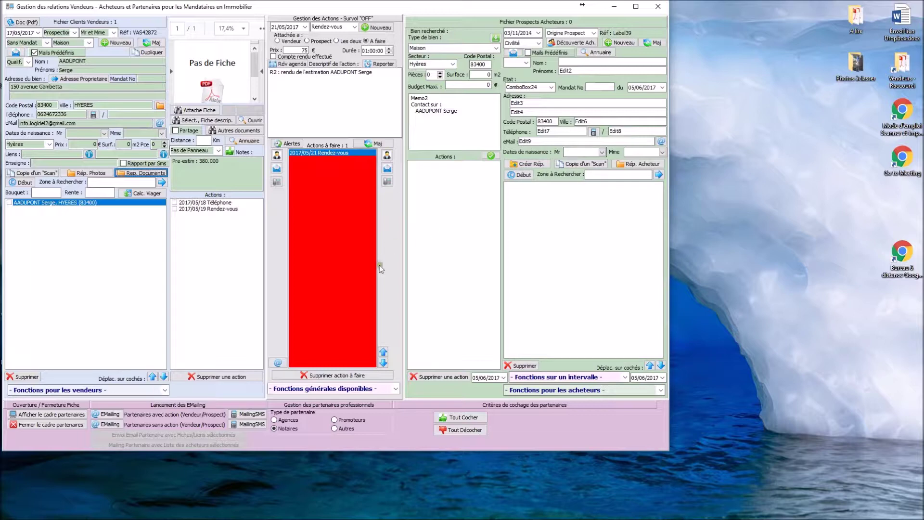
# Launch the Evaluation d'un bien function and set the property type to Maison with a surface of 120
pyautogui.click(393, 389)
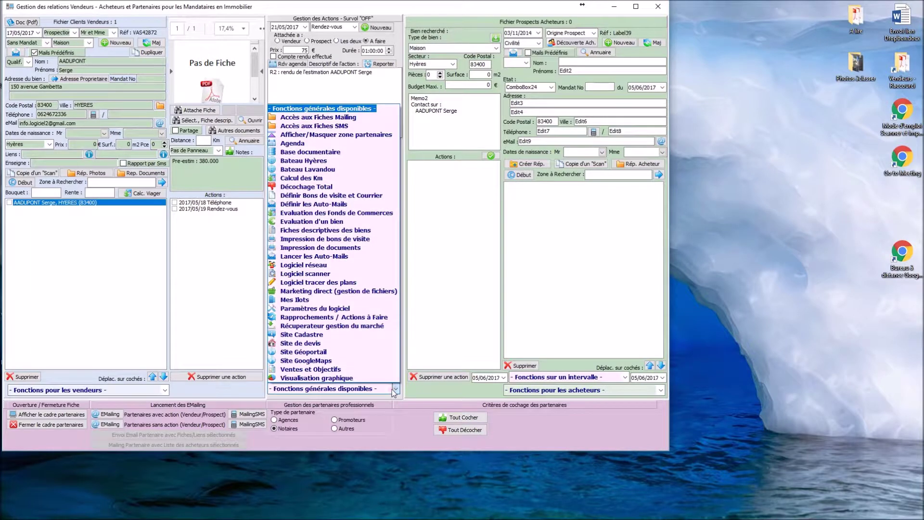
pyautogui.click(398, 222)
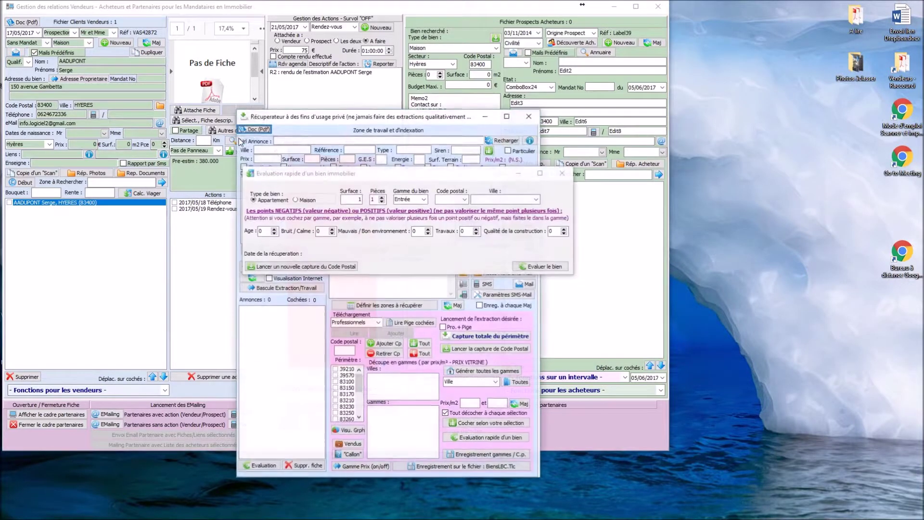
pyautogui.click(296, 199)
pyautogui.click(348, 200)
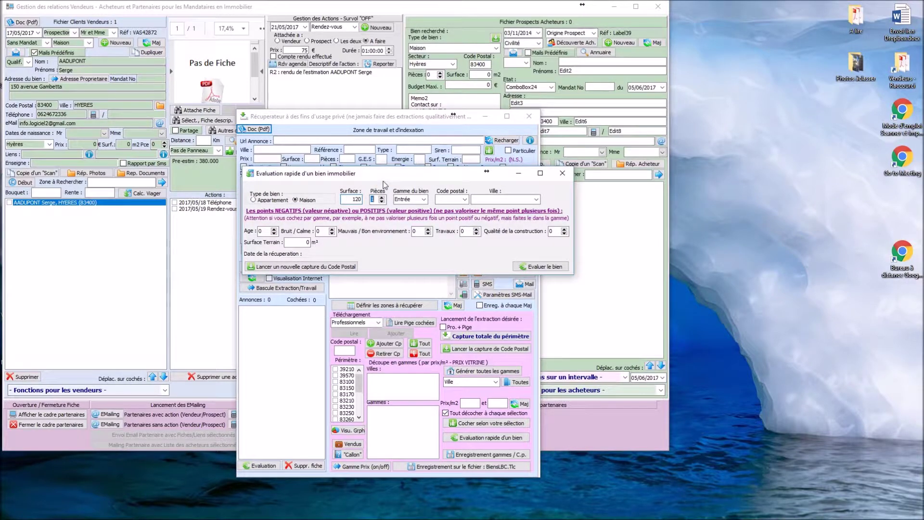
# Set the evaluation to 5 rooms, the Moyenne property range and postal code 83400
pyautogui.click(419, 199)
pyautogui.click(422, 203)
pyautogui.click(413, 214)
pyautogui.click(465, 200)
pyautogui.scroll(-2, 450, 231)
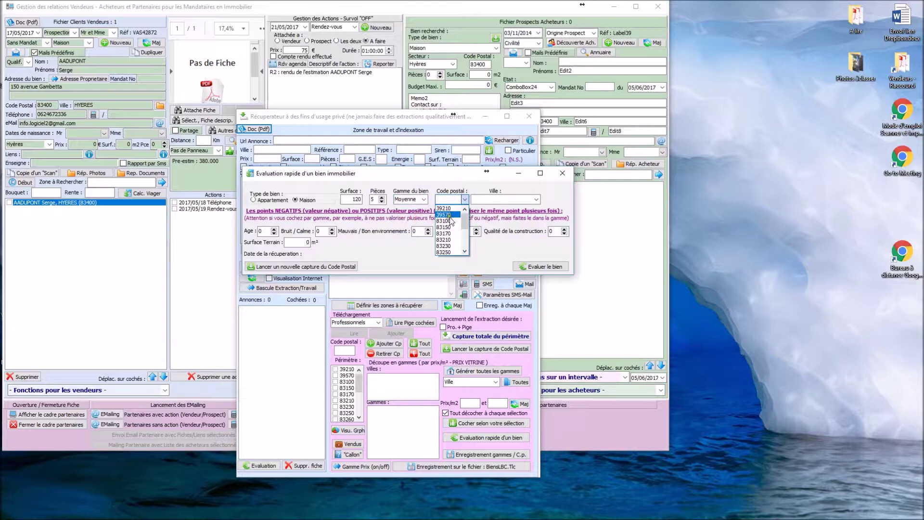
pyautogui.click(450, 240)
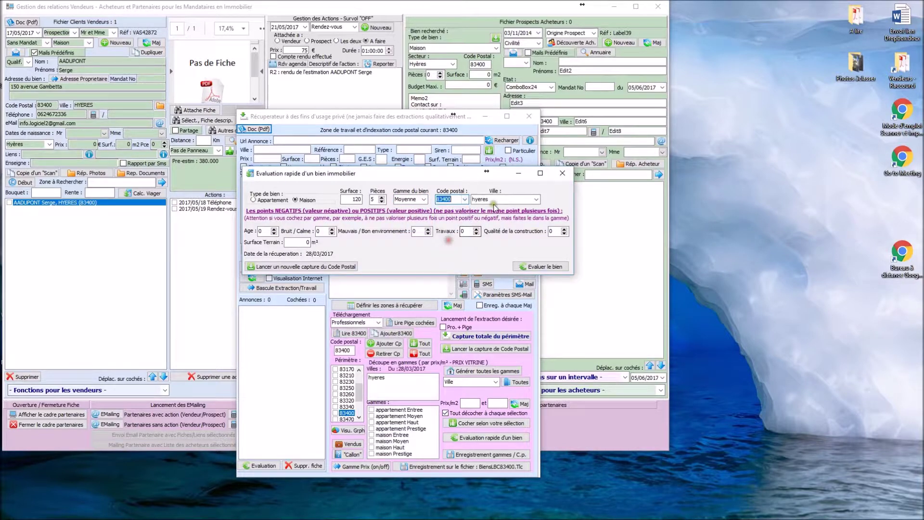
# Enter negative points for age, noise and works, and 1 positive point each for environment and construction quality
pyautogui.click(270, 231)
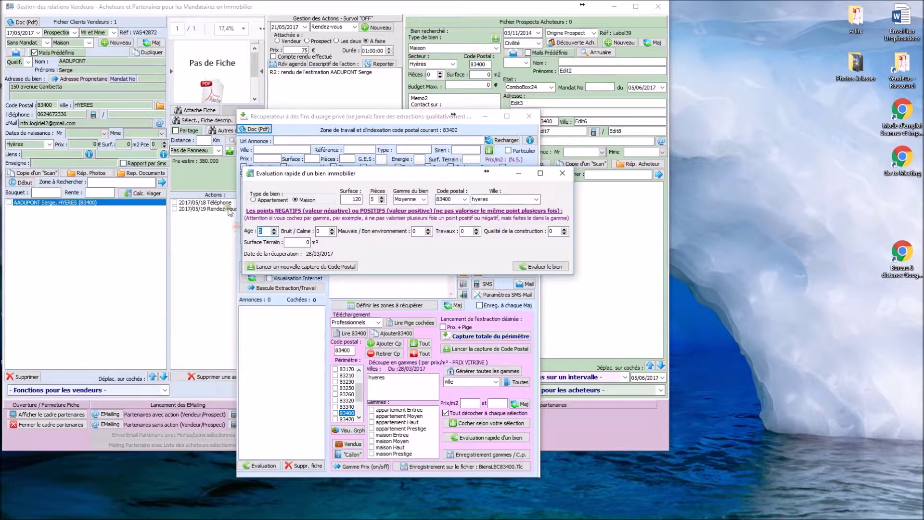
pyautogui.write('1')
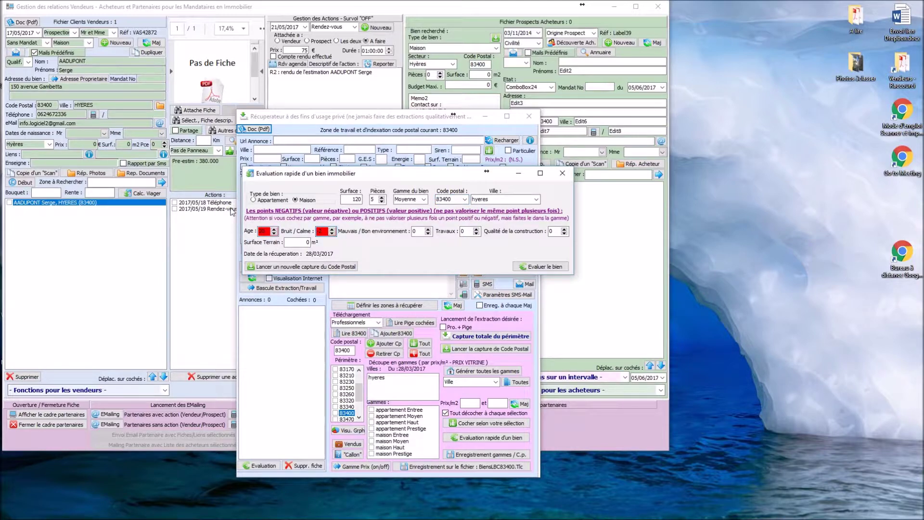
pyautogui.write('1')
pyautogui.write('-21')
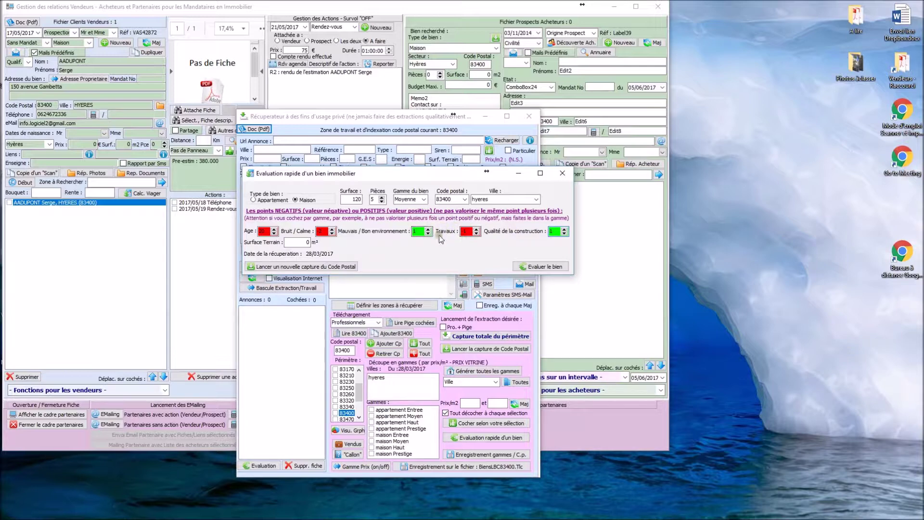
# Set the land surface to 500 m² and run the evaluation of the property
pyautogui.click(301, 243)
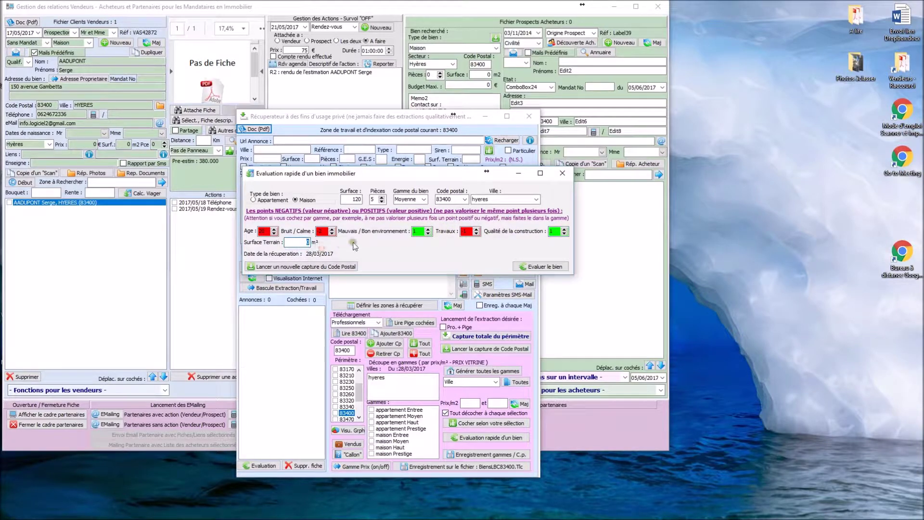
pyautogui.write('500')
pyautogui.click(550, 267)
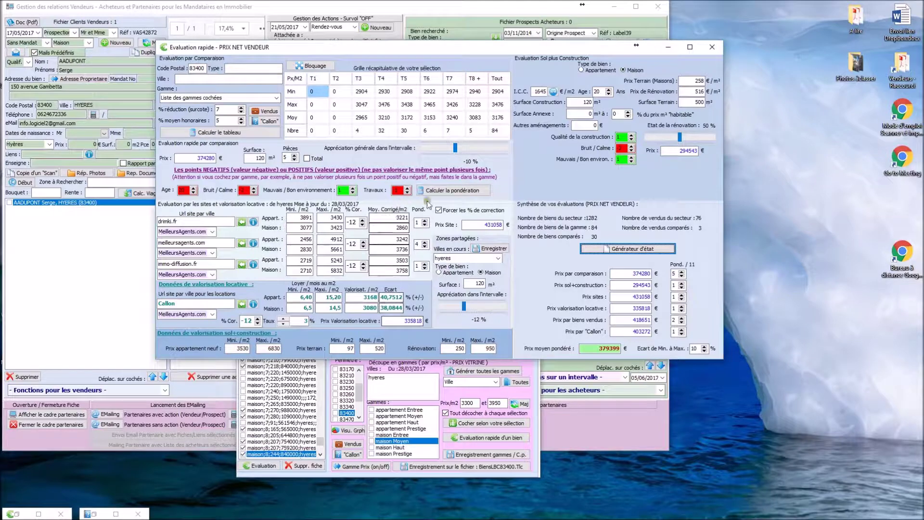
# Reposition the valuation results window and compare its weighted price and comparison price with the pre-estimate in the client record
pyautogui.moveTo(263, 48); pyautogui.dragTo(362, 54)
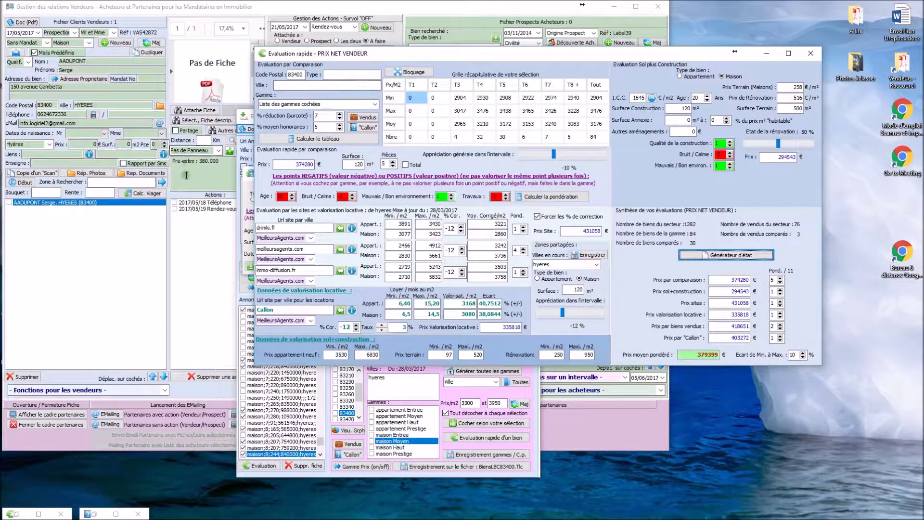
pyautogui.moveTo(444, 50); pyautogui.dragTo(270, 37)
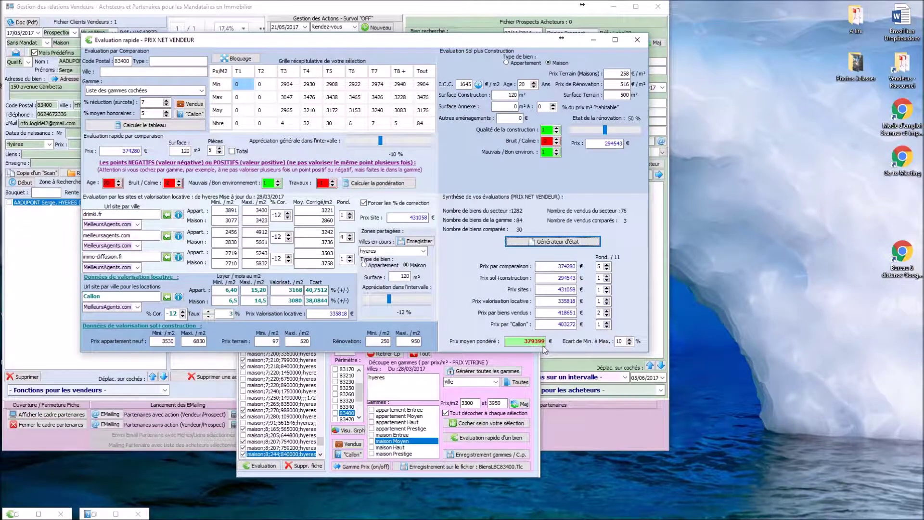
pyautogui.doubleClick(116, 151)
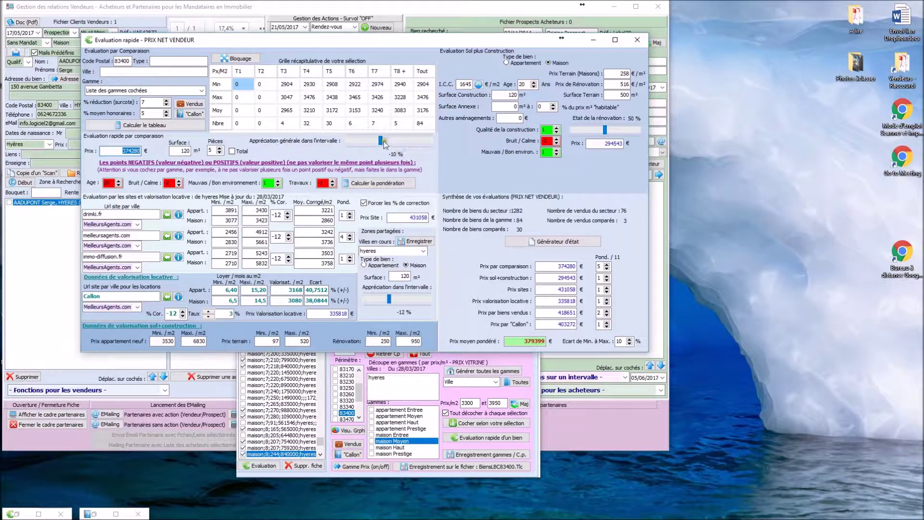
# Try a slightly different general appreciation within the price interval and recalculate the comparison weighting
pyautogui.moveTo(382, 144); pyautogui.dragTo(380, 142)
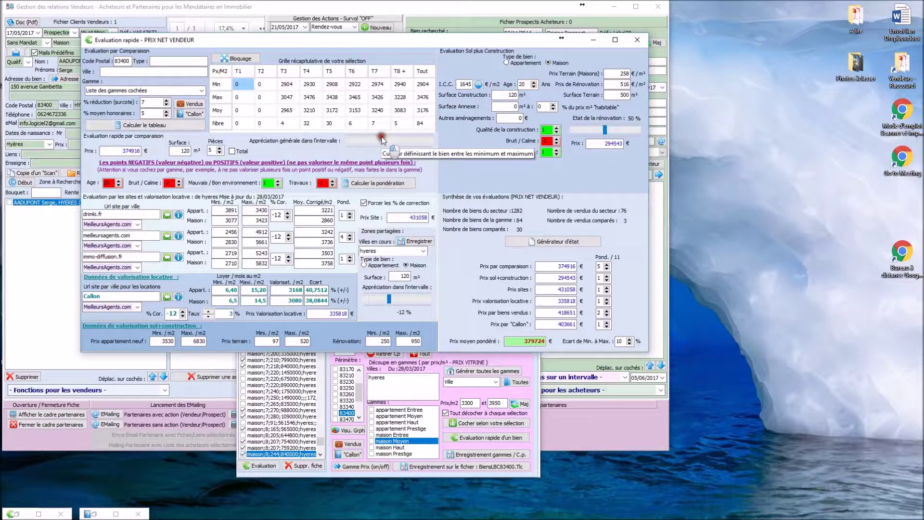
pyautogui.click(358, 186)
pyautogui.click(358, 186)
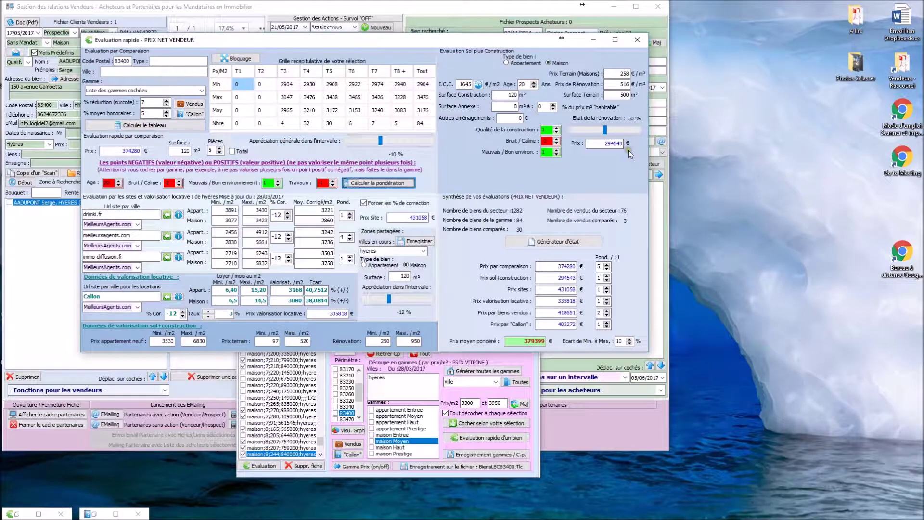
# In the land-plus-construction valuation, set the annex surface to 20 m² at 10 % and the renovation state to 41 %
pyautogui.click(515, 106)
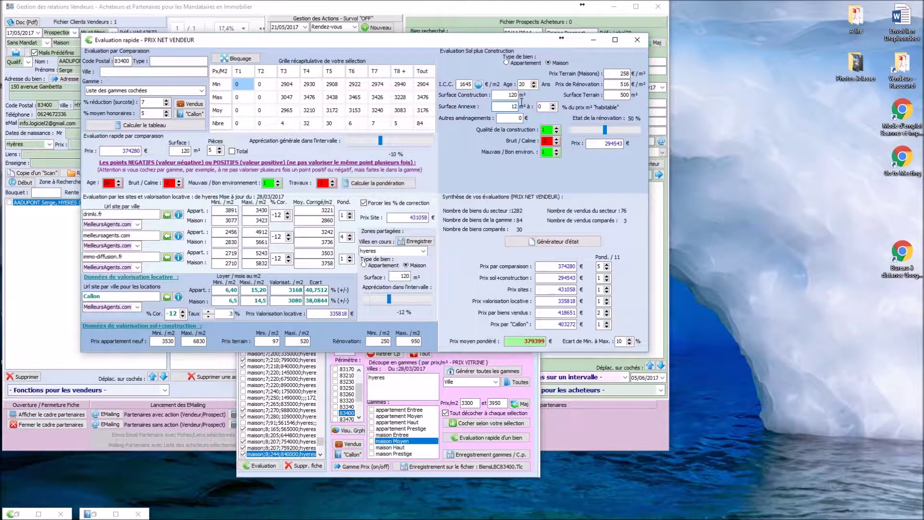
pyautogui.press('BackSpace')
pyautogui.press('BackSpace')
pyautogui.write('20')
pyautogui.click(547, 106)
pyautogui.press('BackSpace')
pyautogui.write('1')
pyautogui.click(620, 96)
pyautogui.moveTo(606, 130); pyautogui.dragTo(597, 131)
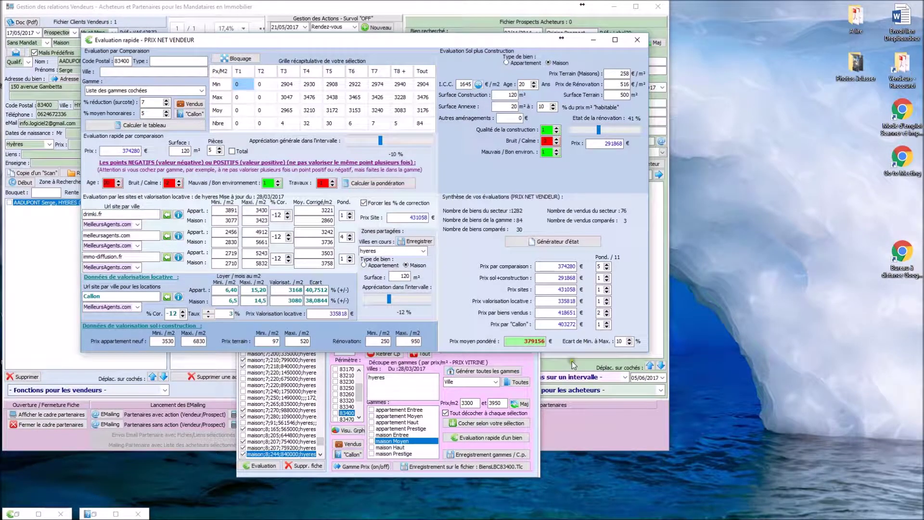
# Raise the weights of the Callon price and the sold-properties price to 3 each, and select the weighted average price
pyautogui.click(600, 264)
pyautogui.click(591, 328)
pyautogui.click(566, 289)
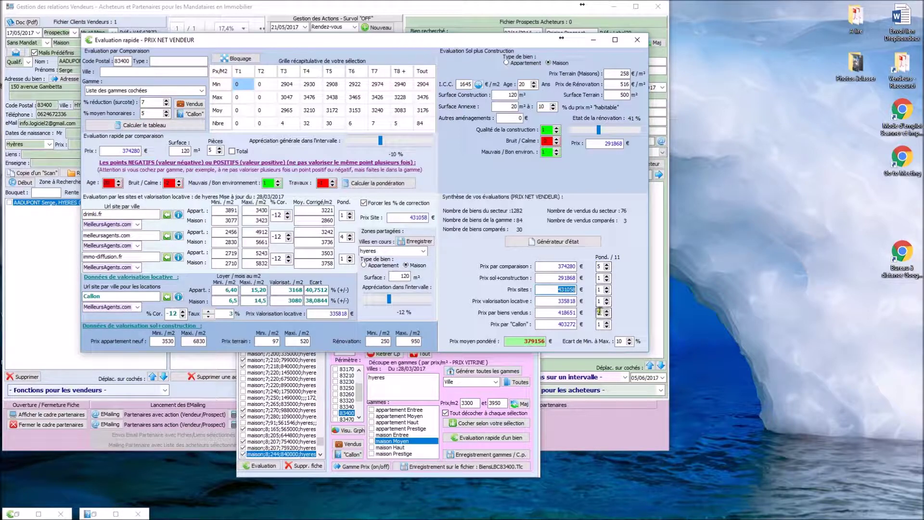
pyautogui.click(607, 322)
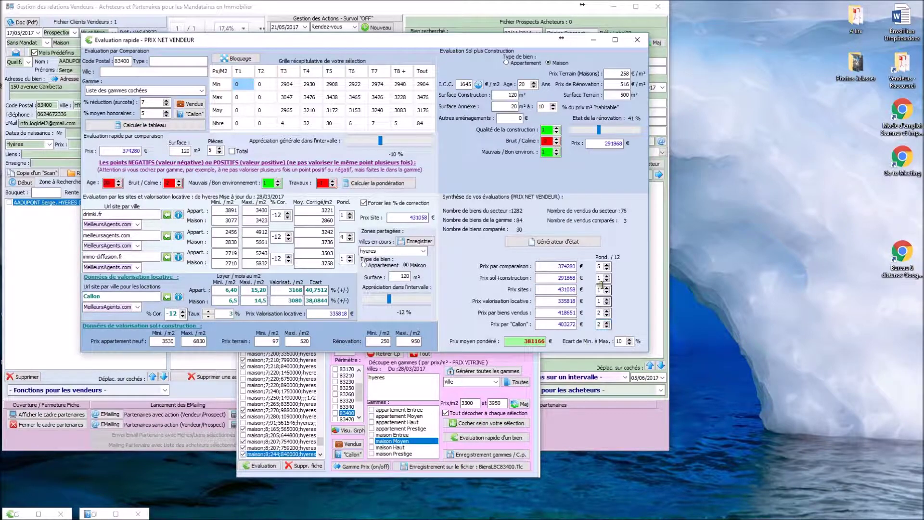
pyautogui.click(607, 322)
pyautogui.click(607, 311)
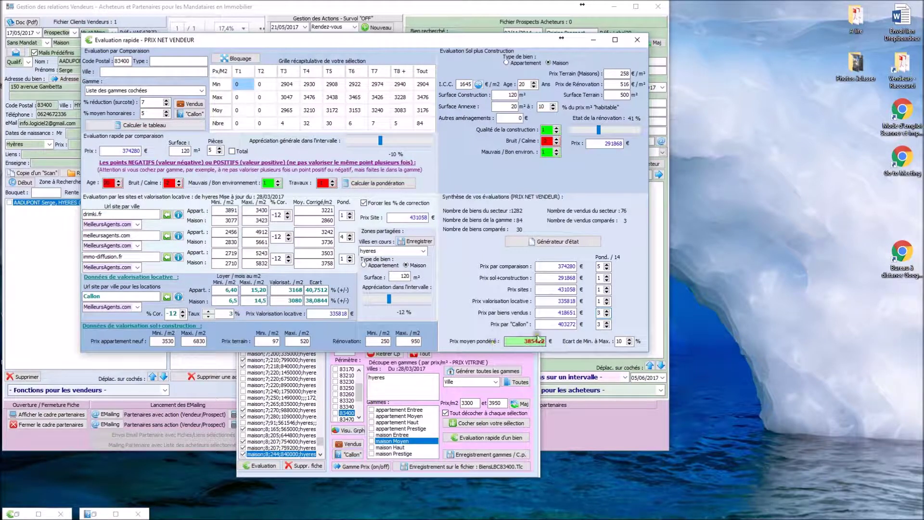
pyautogui.doubleClick(526, 340)
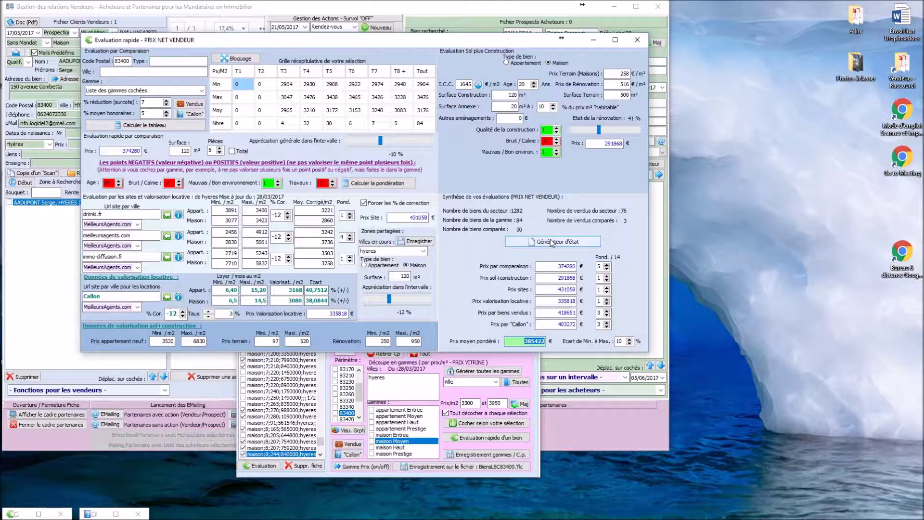
# Generate the estimation report from the Test model, importing the property and owner addresses and transferring the variables into Word
pyautogui.click(552, 242)
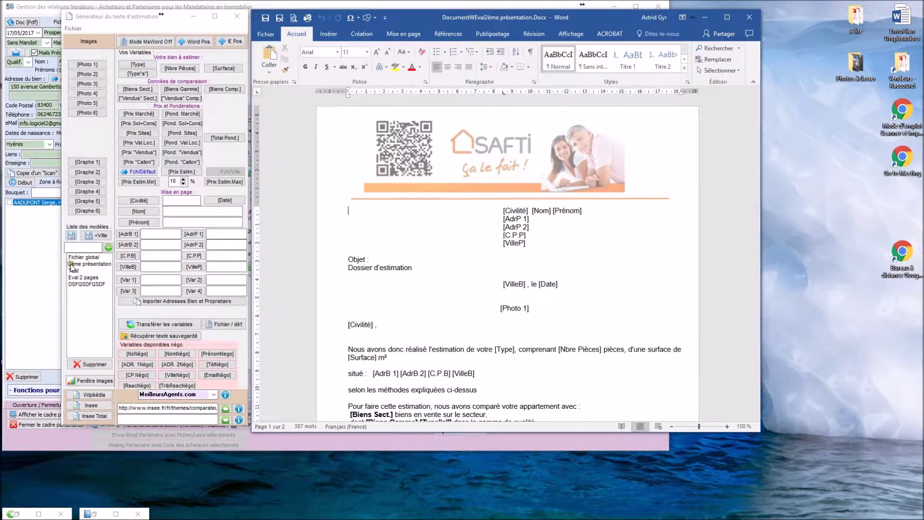
pyautogui.click(73, 271)
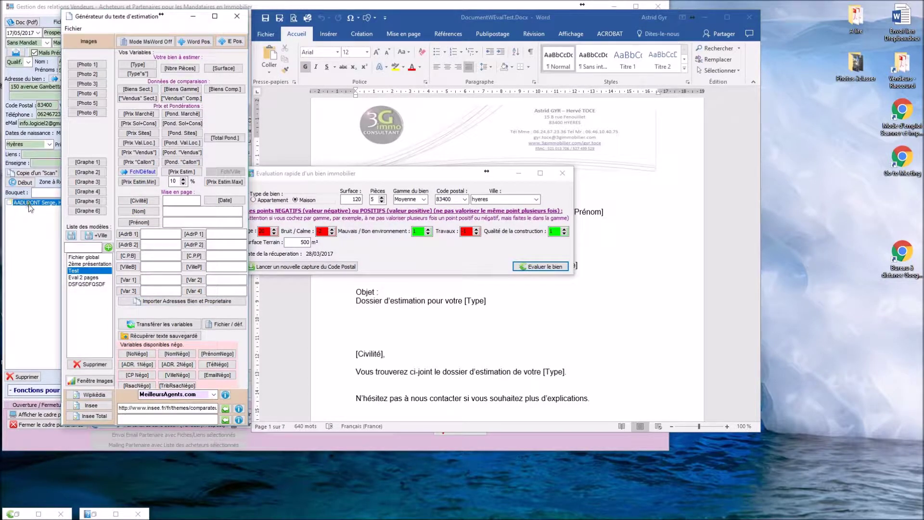
pyautogui.click(186, 302)
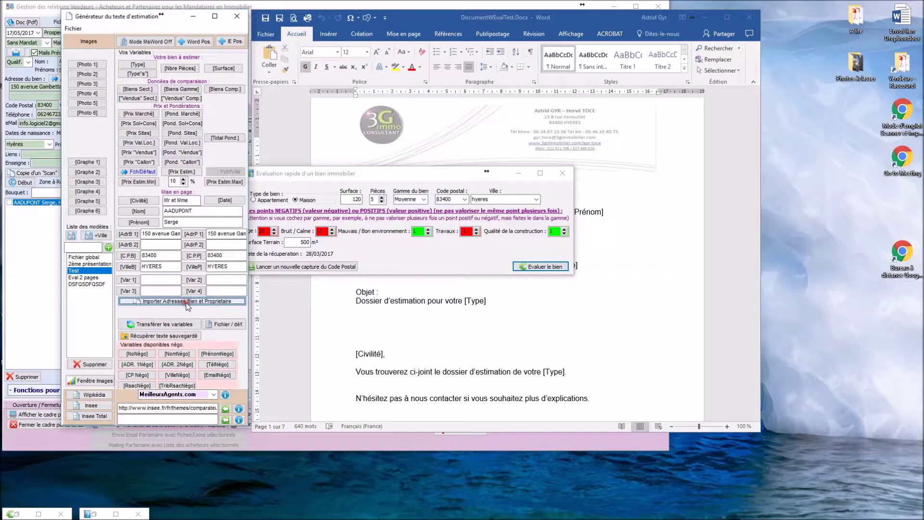
pyautogui.click(159, 325)
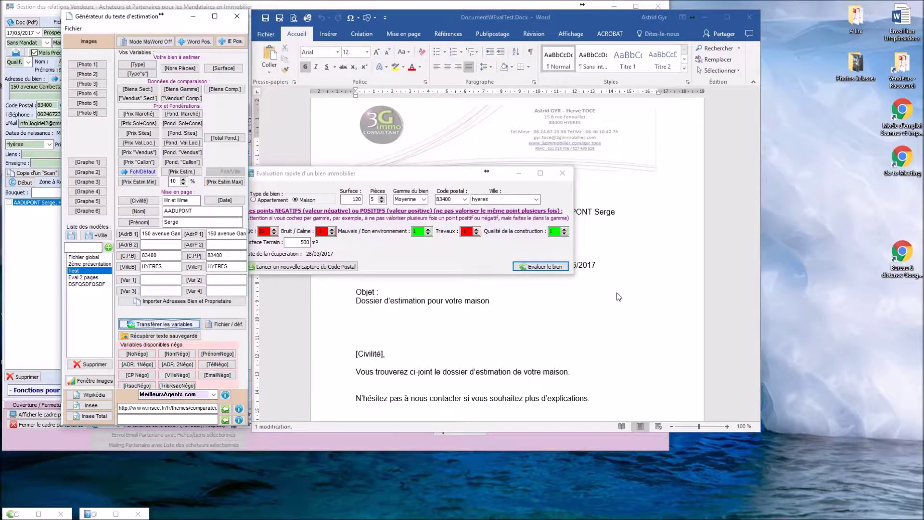
# Review the generated report from the cover letter through the photo placeholders, estimation methods and comparison details to the price figures
pyautogui.scroll(3, 431, 191)
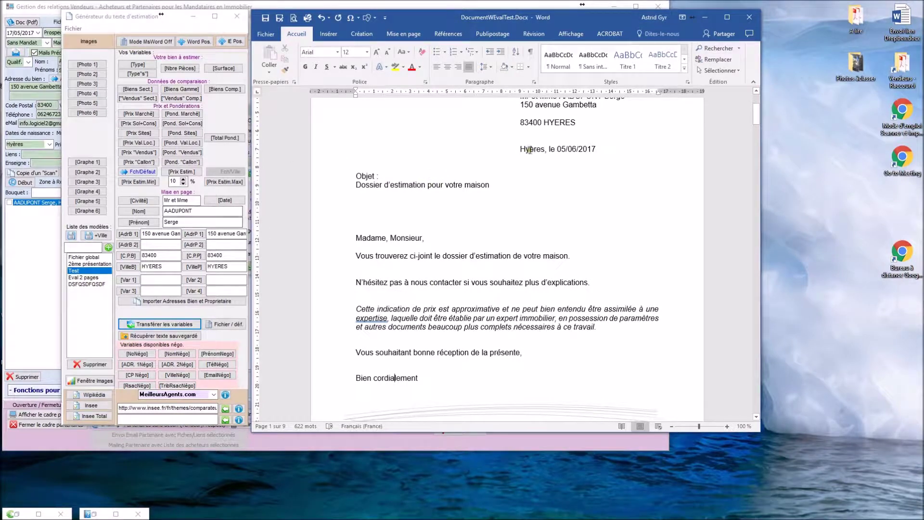
pyautogui.scroll(3, 530, 150)
pyautogui.scroll(-6, 613, 213)
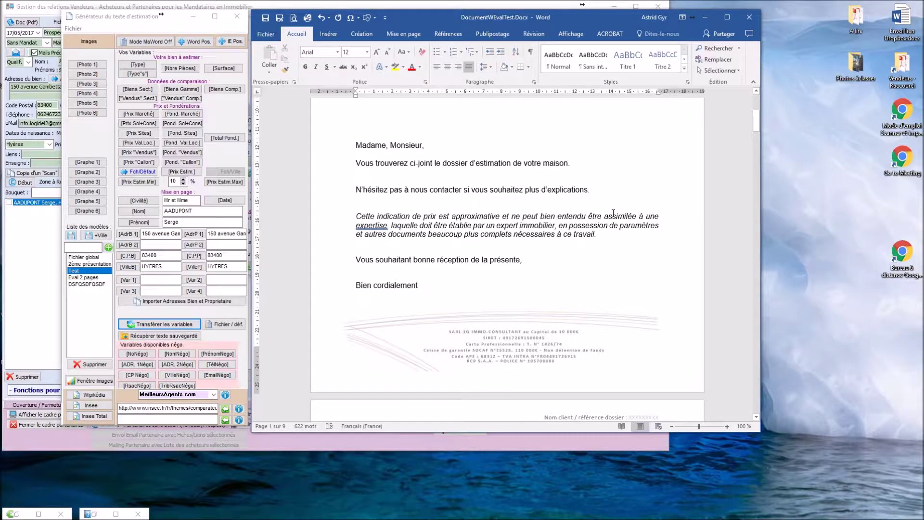
pyautogui.scroll(-8, 614, 212)
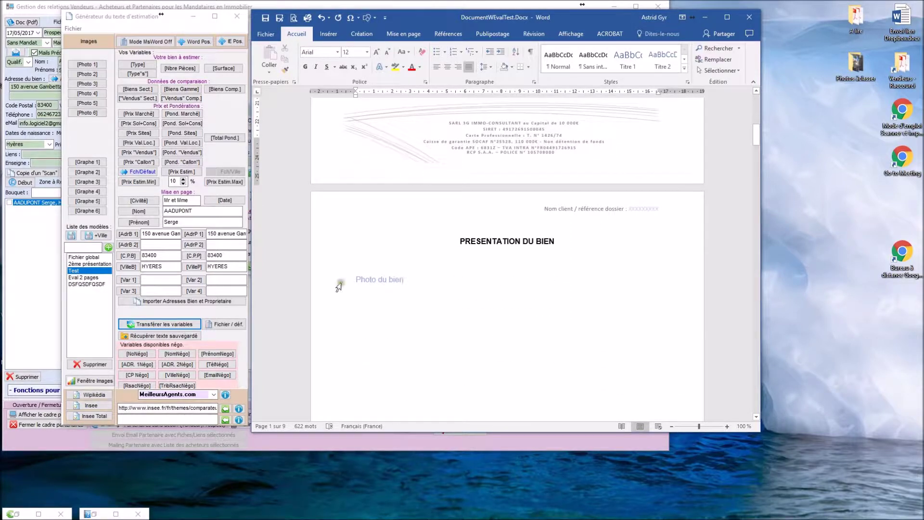
pyautogui.click(394, 279)
pyautogui.scroll(-4, 452, 280)
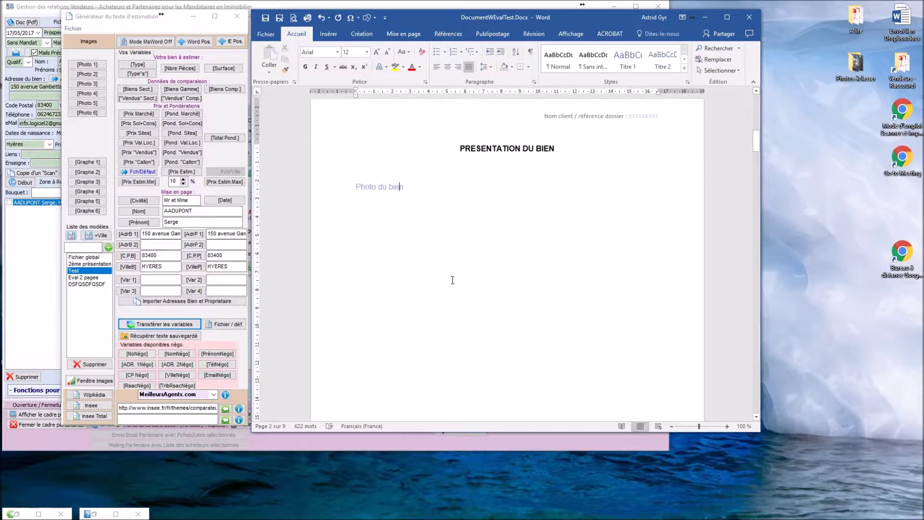
pyautogui.scroll(-6, 453, 280)
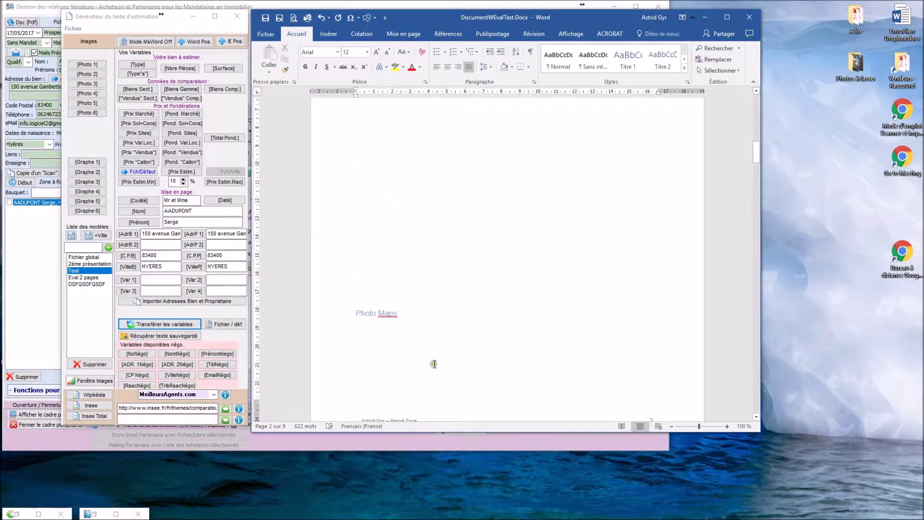
pyautogui.scroll(-10, 434, 364)
pyautogui.scroll(-3, 436, 360)
pyautogui.scroll(-8, 435, 361)
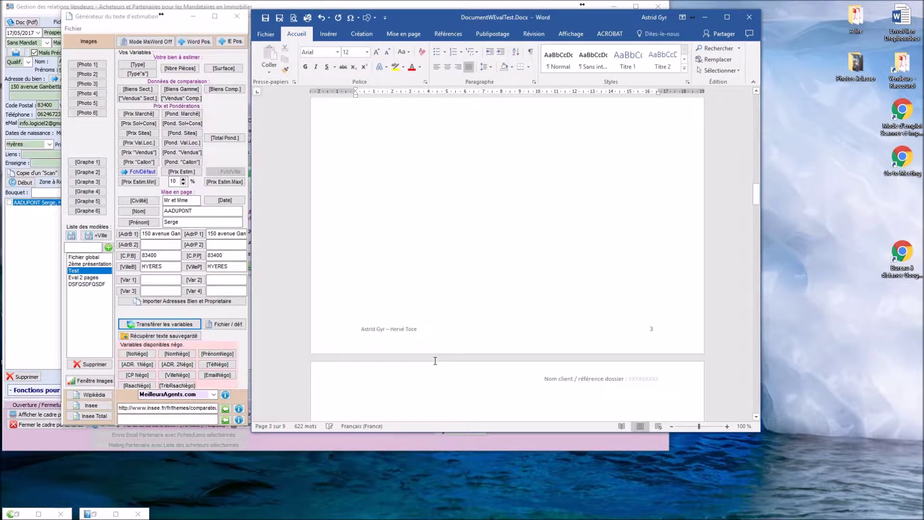
pyautogui.scroll(-3, 435, 361)
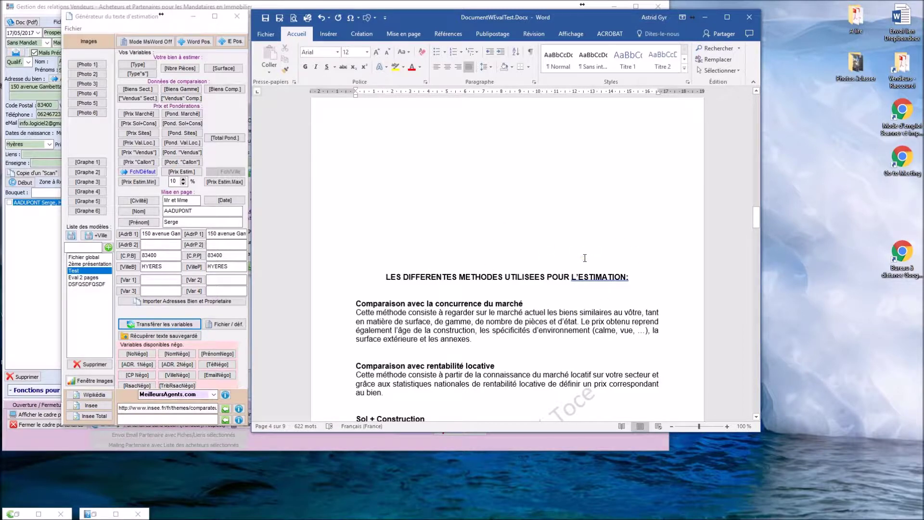
pyautogui.scroll(-20, 586, 259)
pyautogui.scroll(-6, 585, 261)
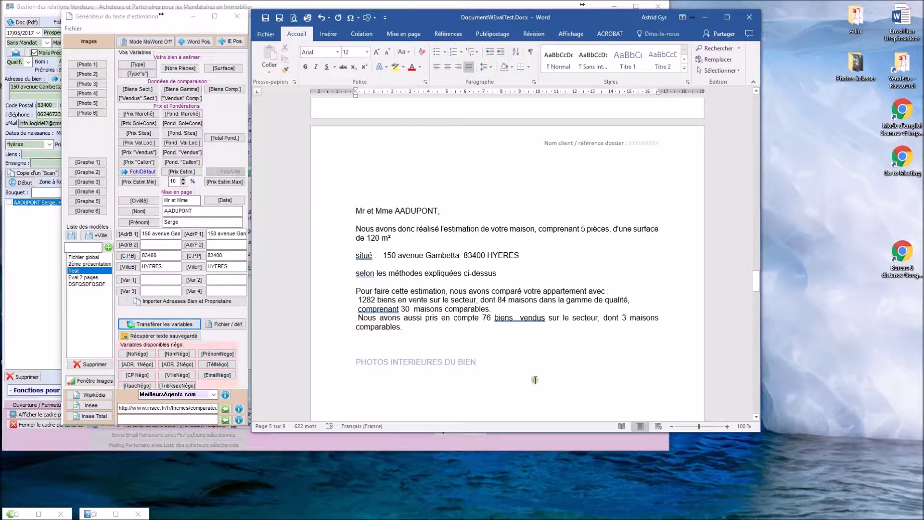
pyautogui.scroll(-10, 507, 348)
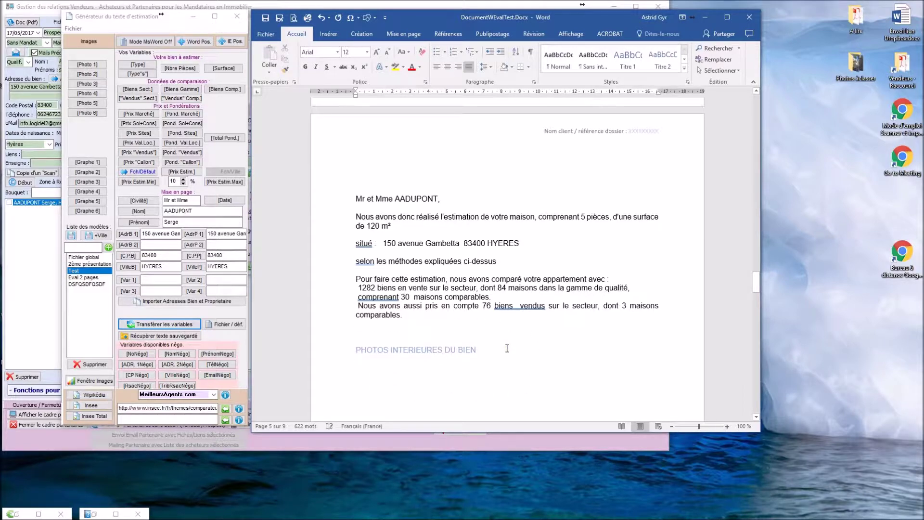
pyautogui.scroll(-8, 507, 348)
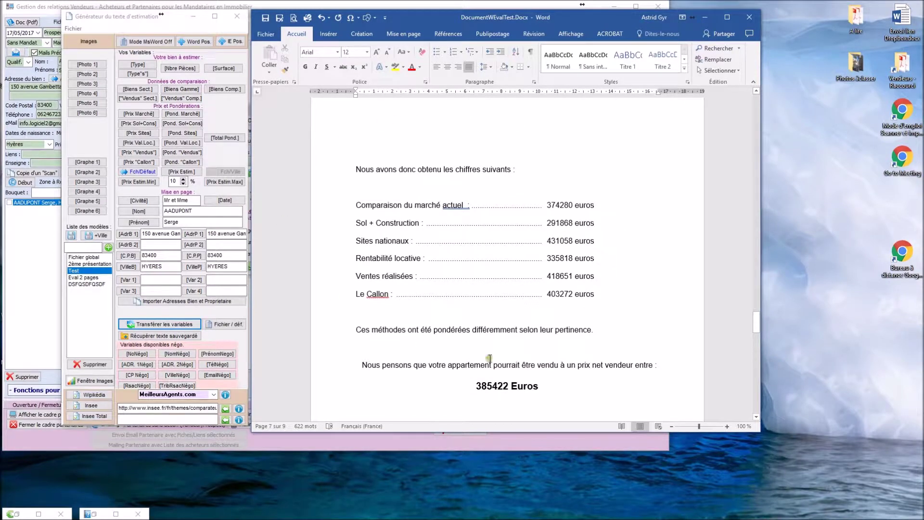
# Insert a space as thousands separator in each of the six method prices, from Comparaison du marché actuel to Le Callon
pyautogui.click(558, 205)
pyautogui.click(558, 223)
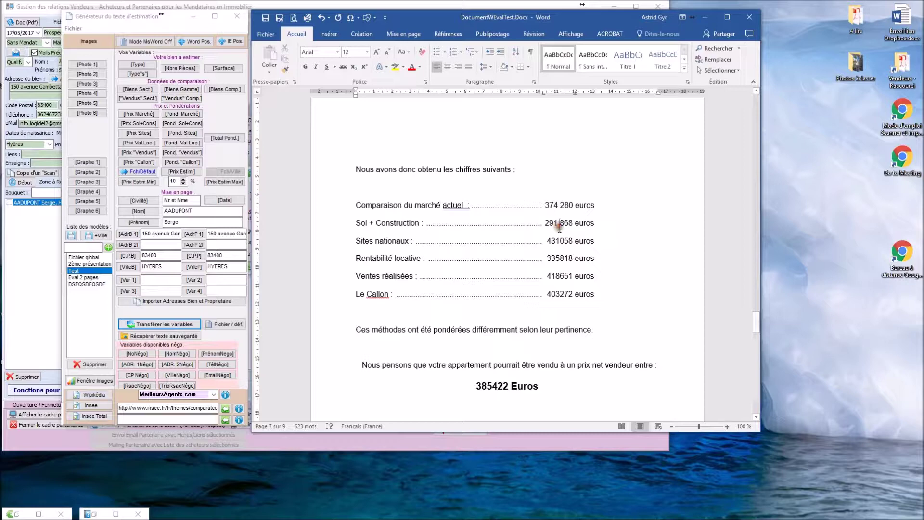
pyautogui.click(558, 241)
pyautogui.click(558, 258)
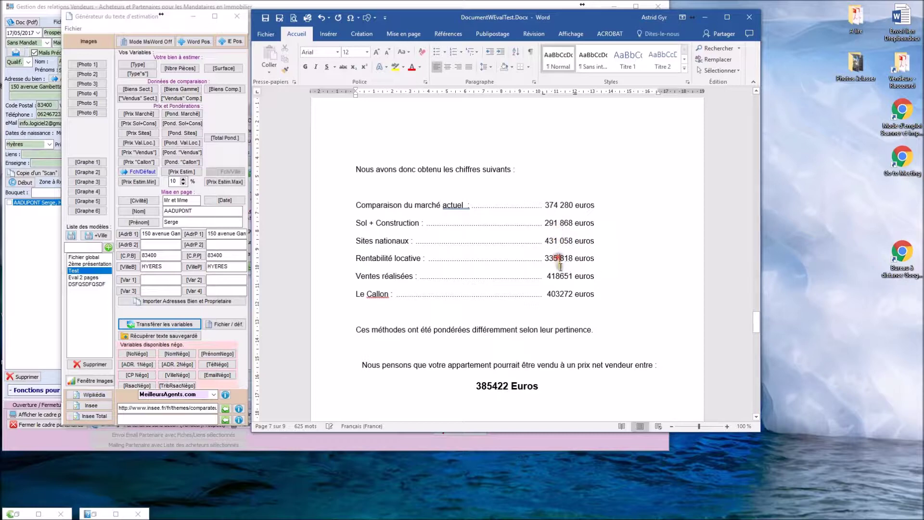
pyautogui.click(558, 275)
pyautogui.click(558, 294)
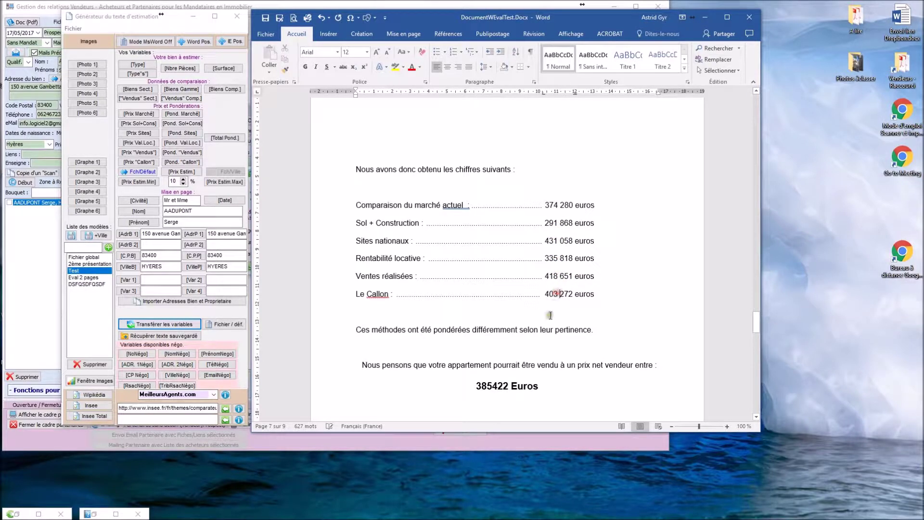
# Replace the estimated net seller price in the report with the range 375.000 – 390.000 Euros
pyautogui.doubleClick(495, 388)
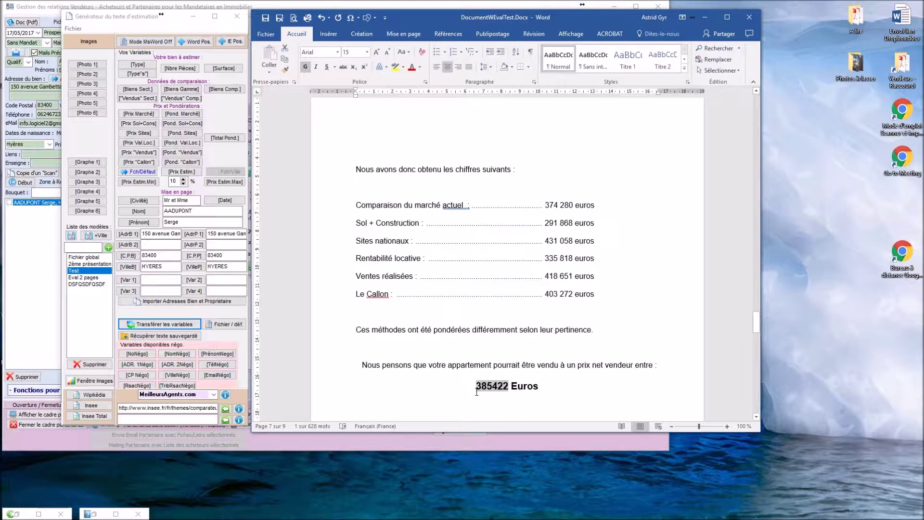
pyautogui.write('375.00')
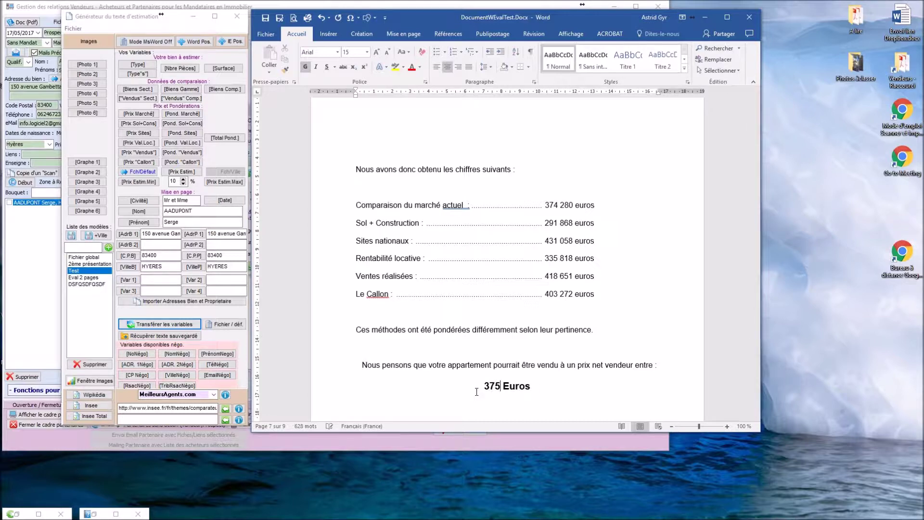
pyautogui.write('0')
pyautogui.write(' - 3')
pyautogui.write('90.000')
pyautogui.scroll(-4, 483, 410)
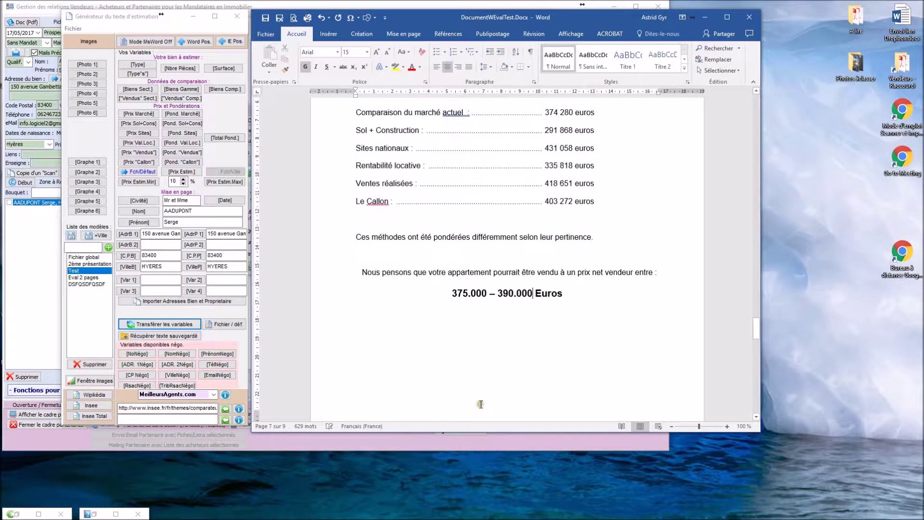
pyautogui.scroll(4, 480, 401)
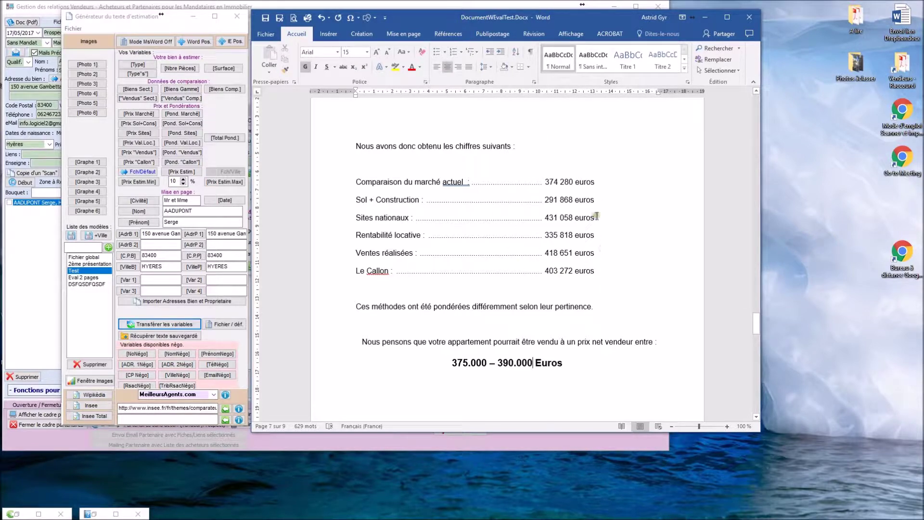
# Start saving the report as a new file and browse to the seller's Documents folder under Gestimmo formation, Vendeurs
pyautogui.click(280, 18)
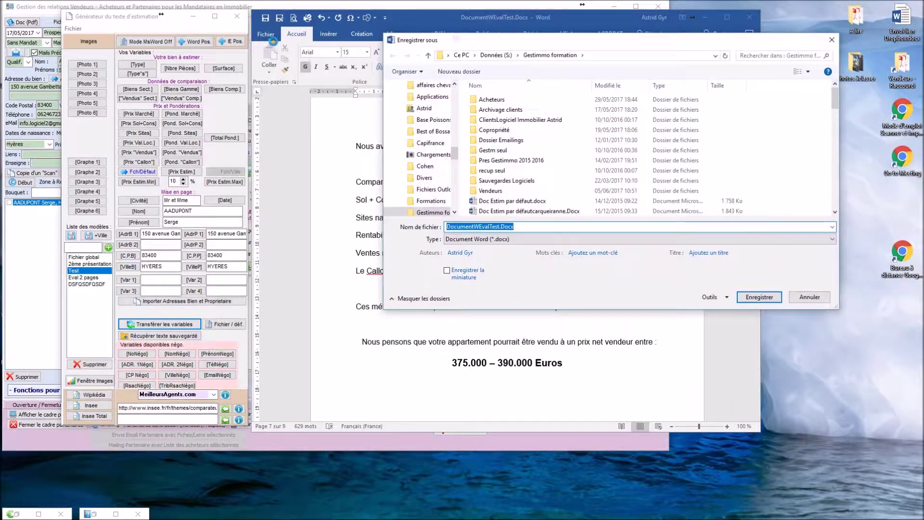
pyautogui.moveTo(530, 41); pyautogui.dragTo(419, 29)
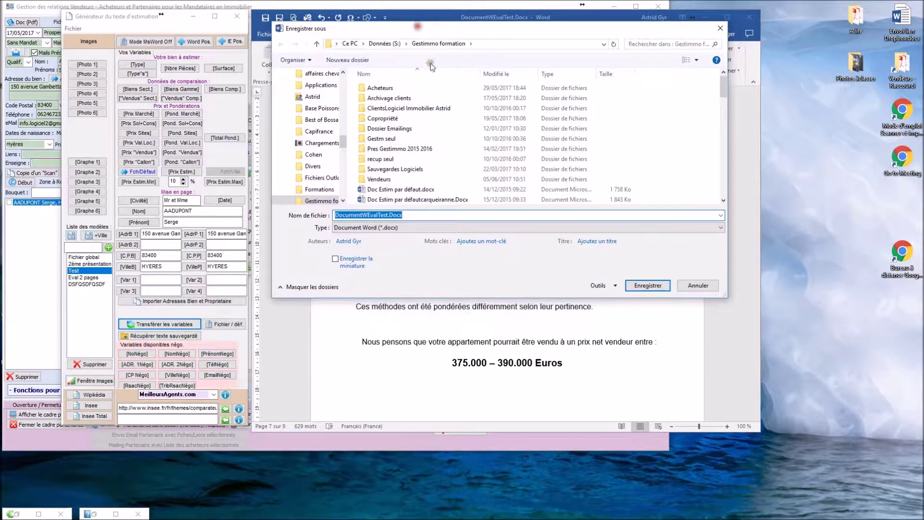
pyautogui.click(382, 45)
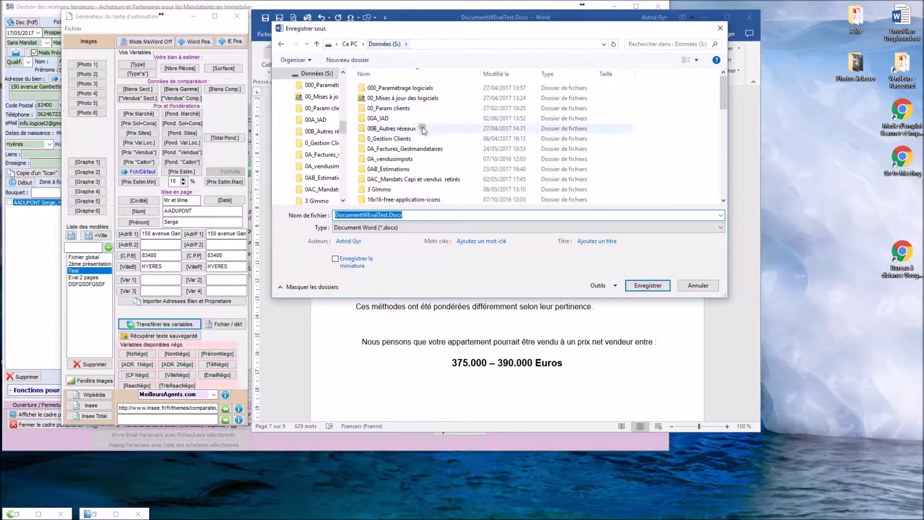
pyautogui.scroll(-10, 462, 176)
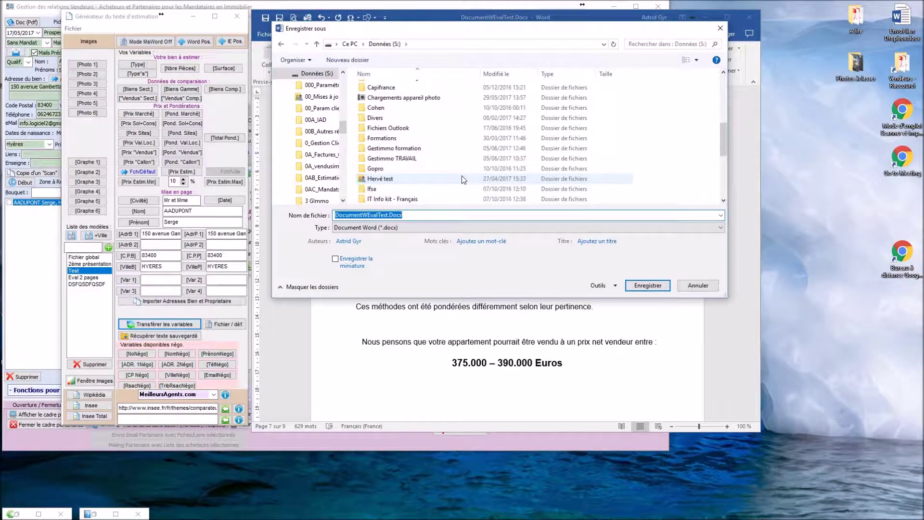
pyautogui.doubleClick(456, 148)
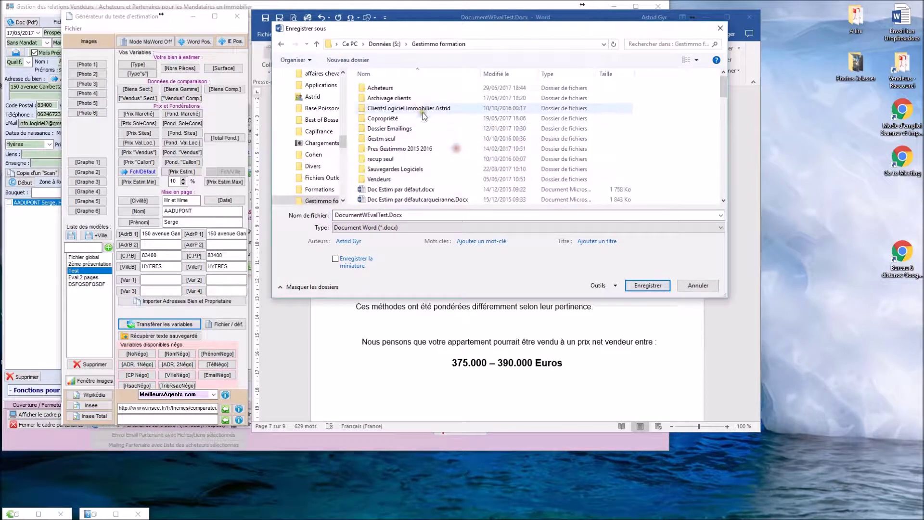
pyautogui.doubleClick(424, 176)
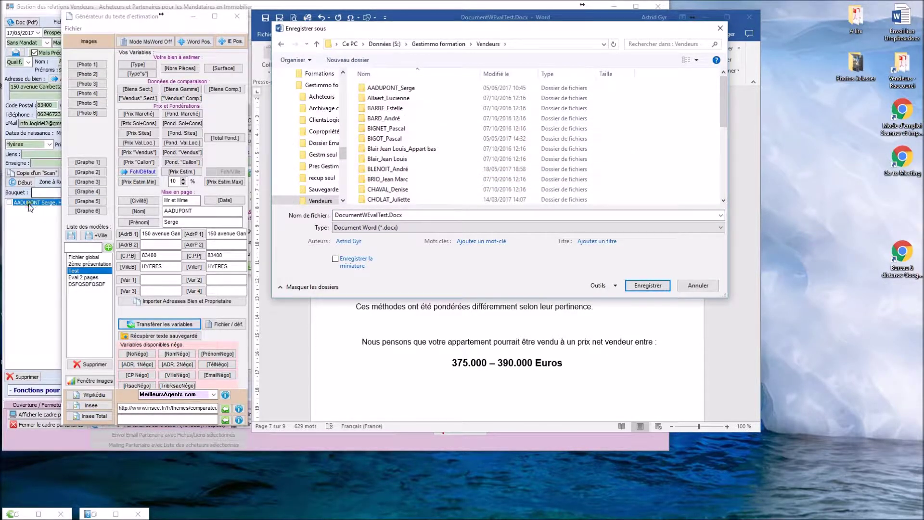
pyautogui.doubleClick(385, 88)
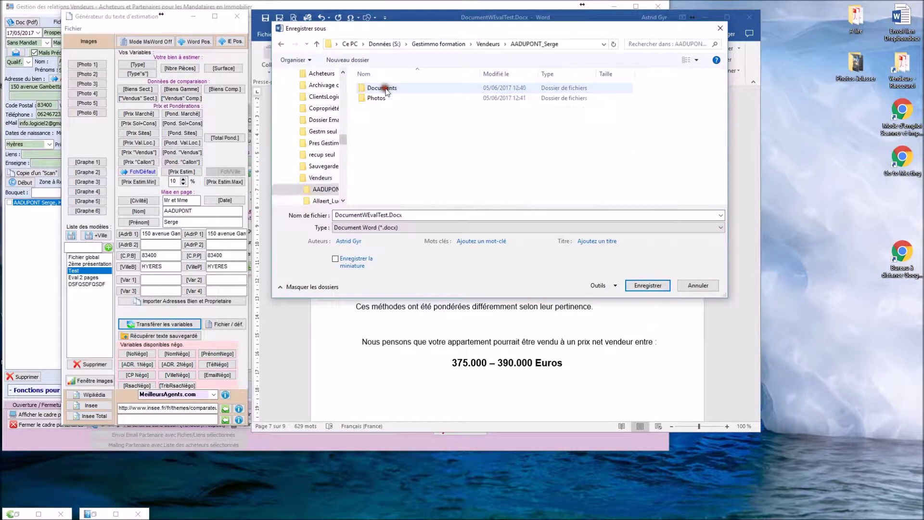
pyautogui.doubleClick(439, 91)
# Name the report "Evaluation juin 2017" and save it as a Word document in the seller's Documents folder
pyautogui.click(451, 215)
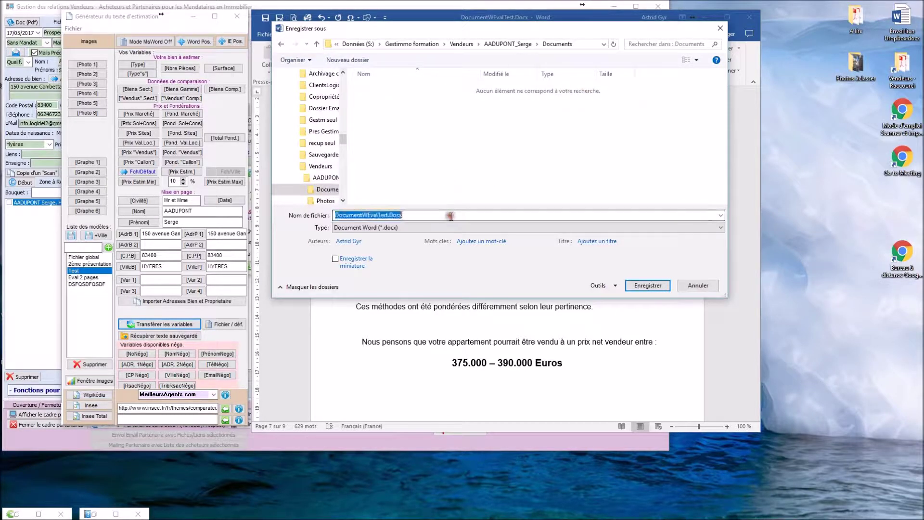
pyautogui.write('Ava')
pyautogui.press('BackSpace')
pyautogui.press('BackSpace')
pyautogui.press('BackSpace')
pyautogui.write('Z')
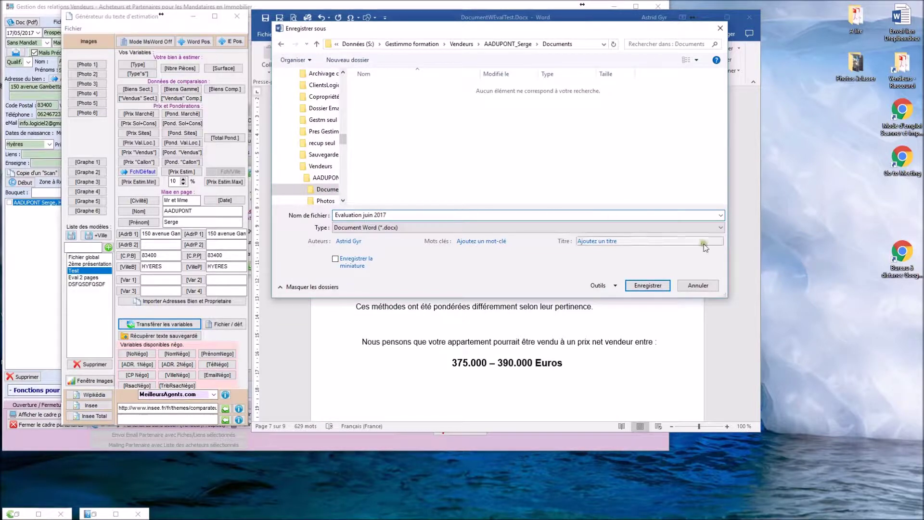
pyautogui.click(651, 286)
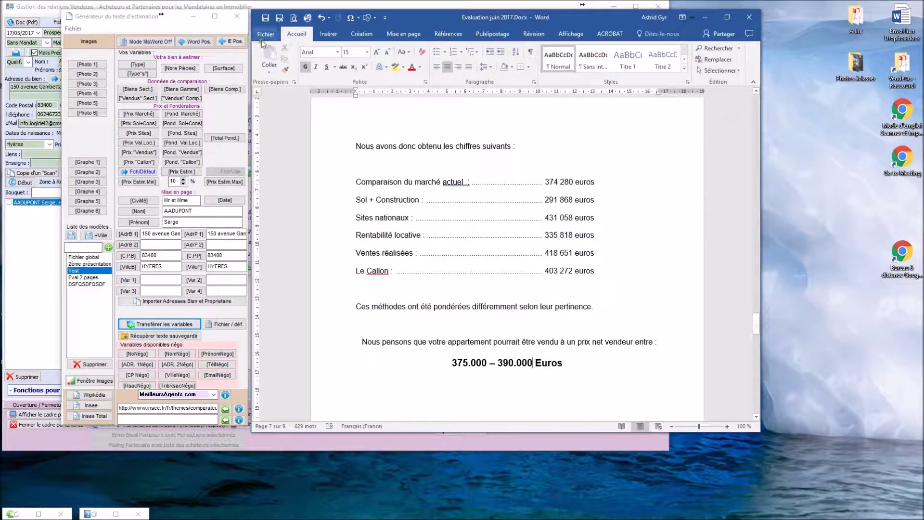
# Save a PDF copy of Evaluation juin 2017 in the same folder and close the PDF that opens
pyautogui.click(279, 18)
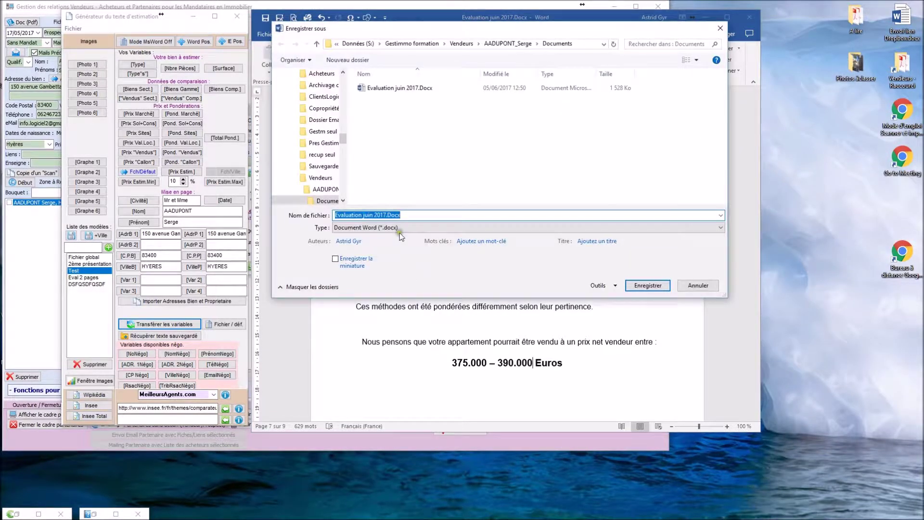
pyautogui.click(400, 229)
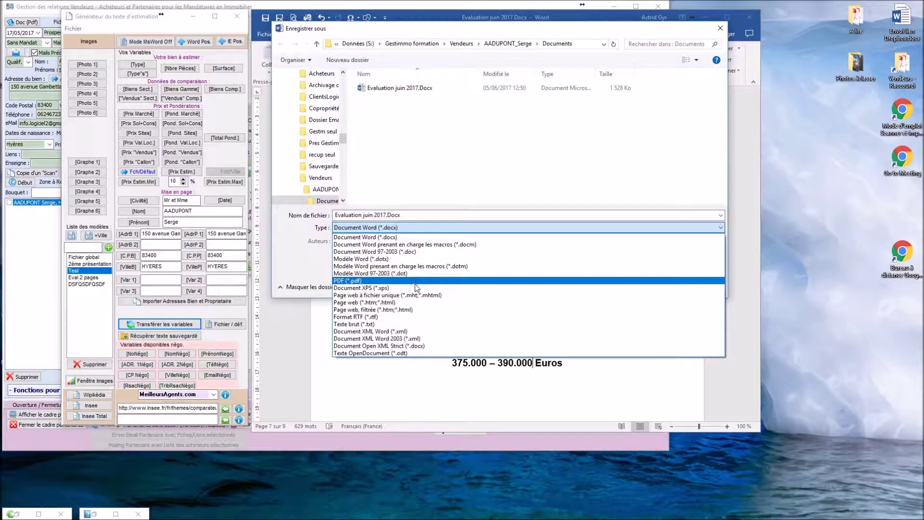
pyautogui.click(415, 284)
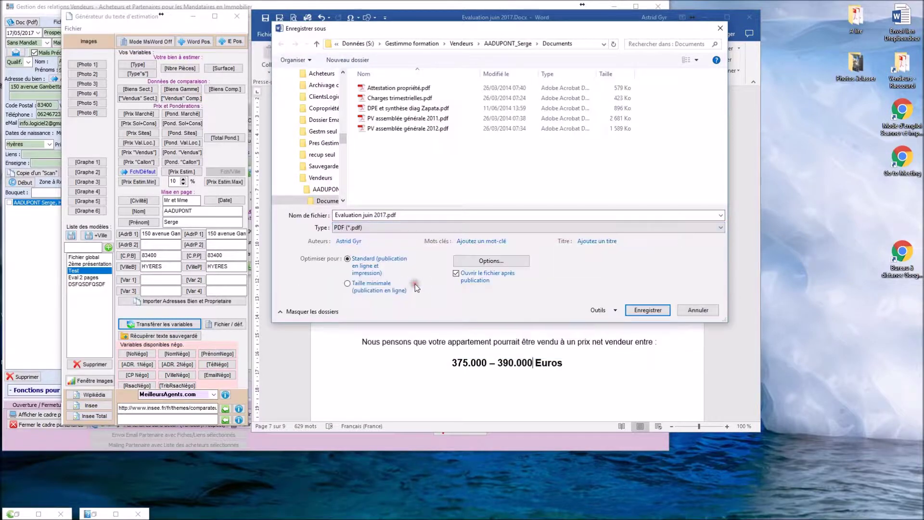
pyautogui.click(645, 310)
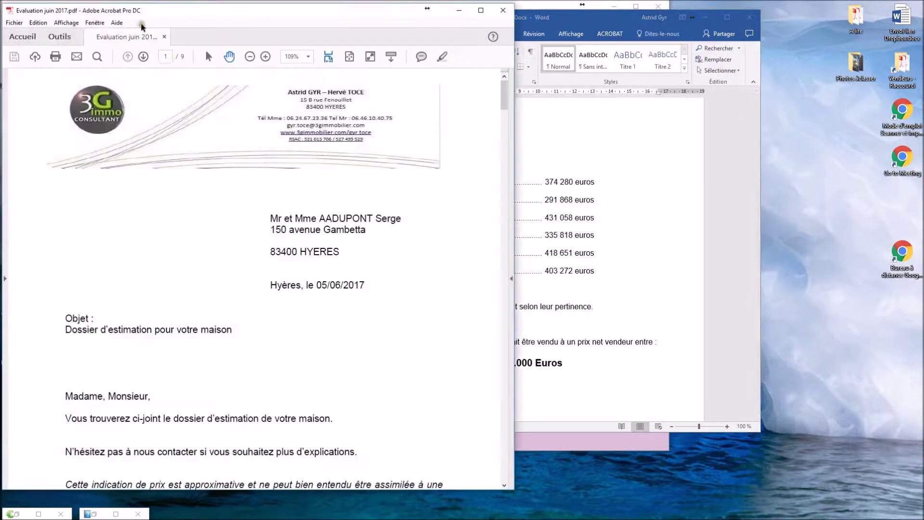
pyautogui.click(502, 10)
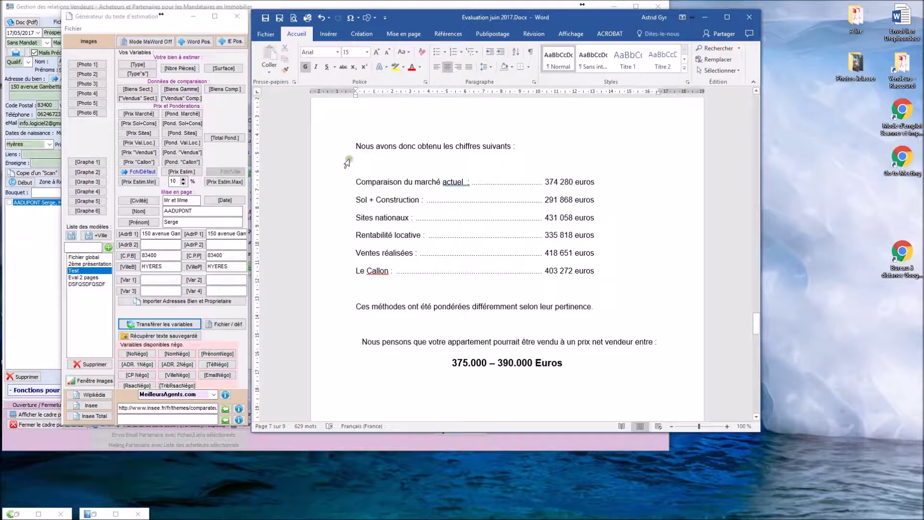
# Close the report, the estimation text generator, the quick evaluation and the comparison property list to return to the client management window
pyautogui.scroll(10, 389, 200)
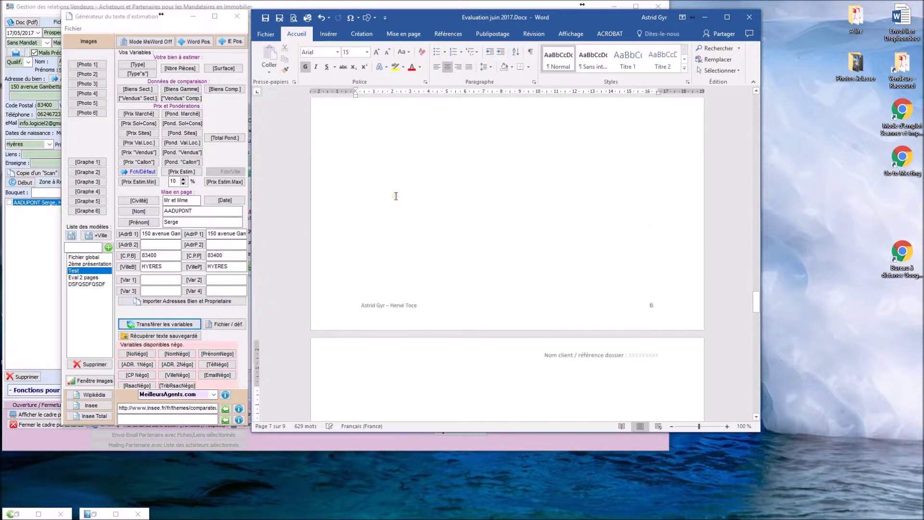
pyautogui.scroll(20, 397, 196)
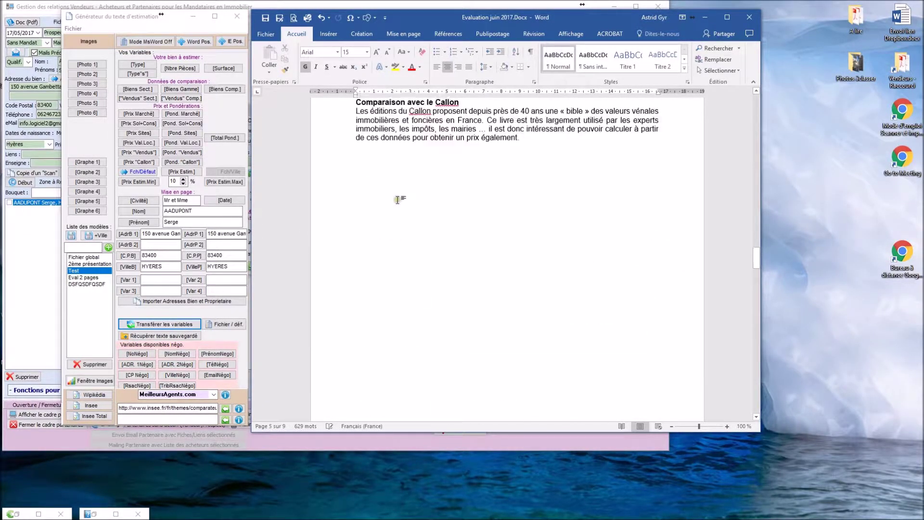
pyautogui.scroll(-5, 452, 200)
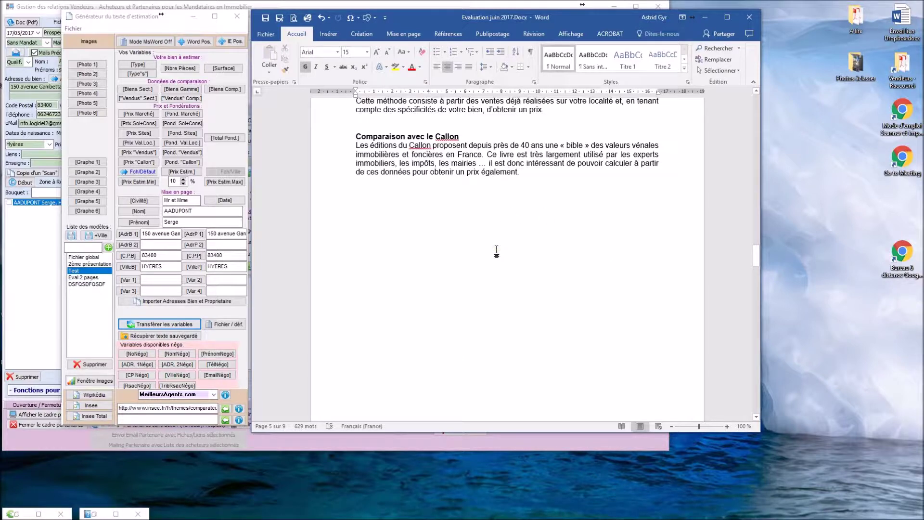
pyautogui.click(236, 19)
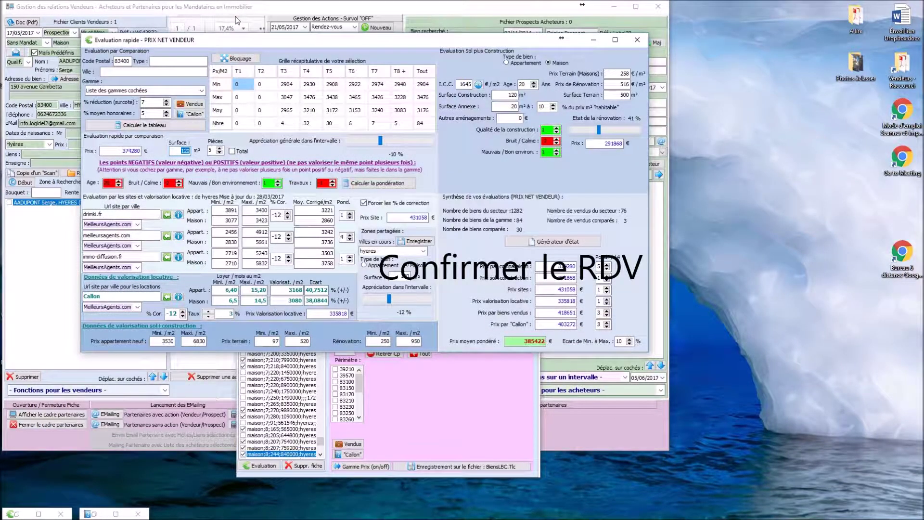
pyautogui.click(640, 43)
pyautogui.click(529, 118)
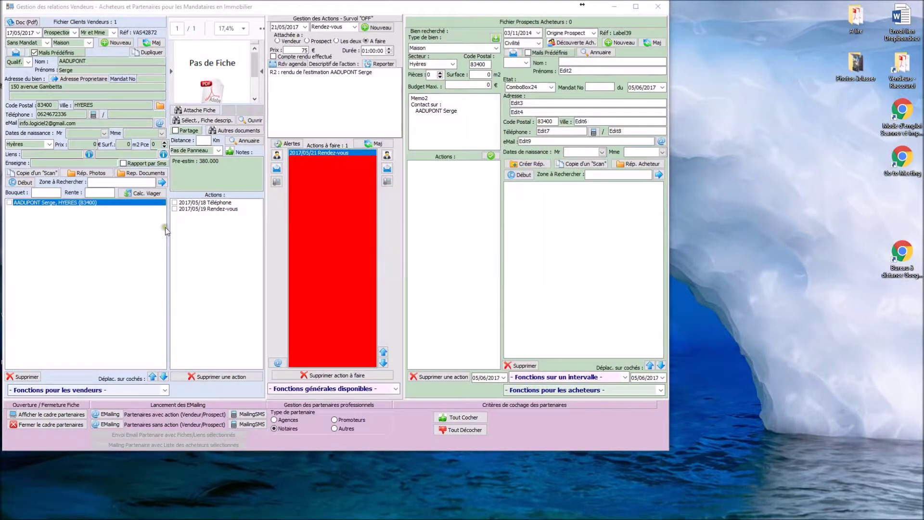
# Create a new téléphone action dated 19/05/2017 and attach it to the seller
pyautogui.click(376, 29)
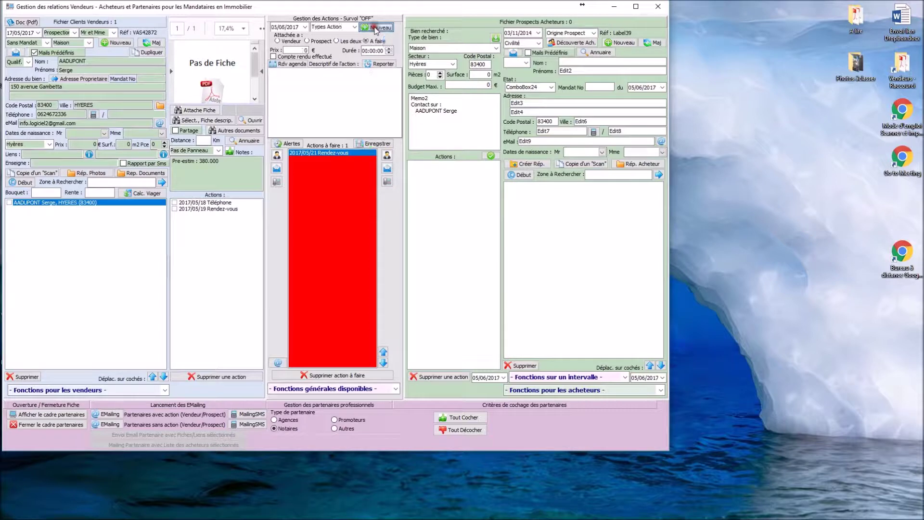
pyautogui.write('19/')
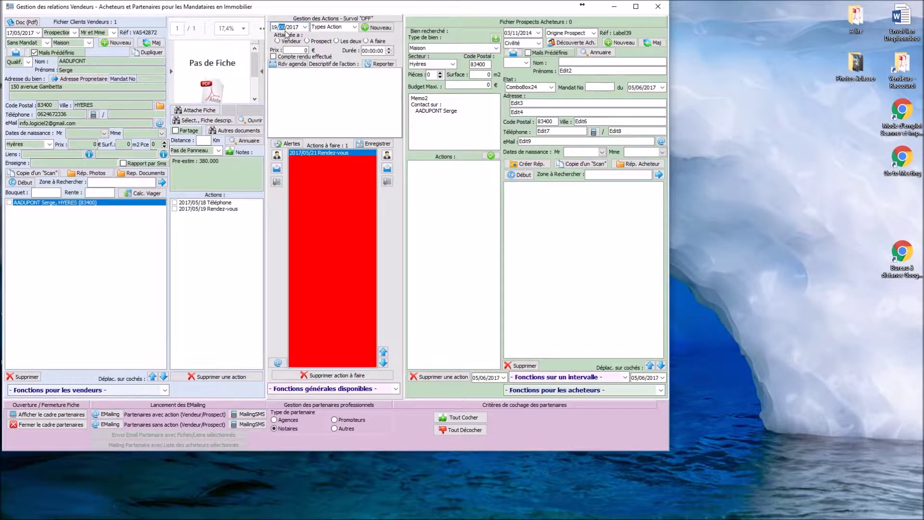
pyautogui.moveTo(340, 27); pyautogui.dragTo(312, 30)
pyautogui.write('téléphone')
pyautogui.click(287, 41)
# Describe the action as "Confirmation du rdv du 21/05 à 10h00" and save it
pyautogui.click(295, 83)
pyautogui.write('Confirmatin ')
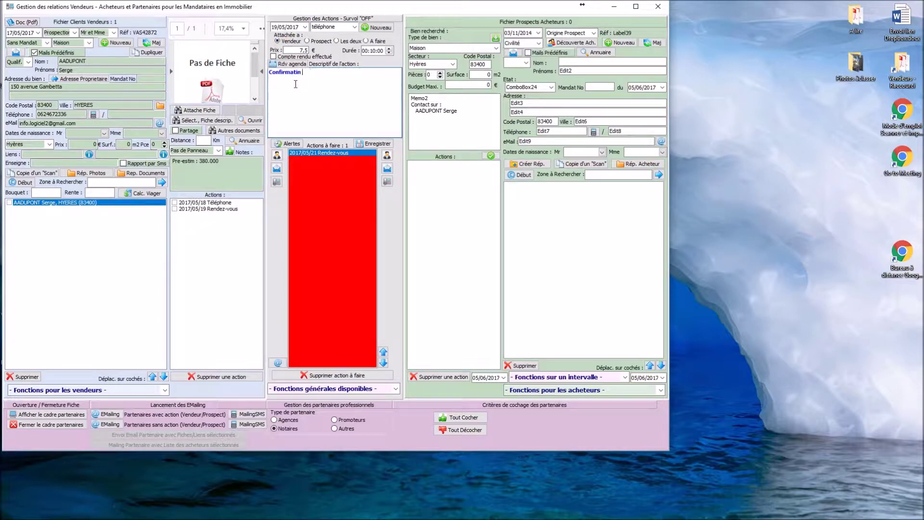
pyautogui.write('on du rdv du')
pyautogui.press('BackSpace')
pyautogui.press('BackSpace')
pyautogui.press('BackSpace')
pyautogui.press('BackSpace')
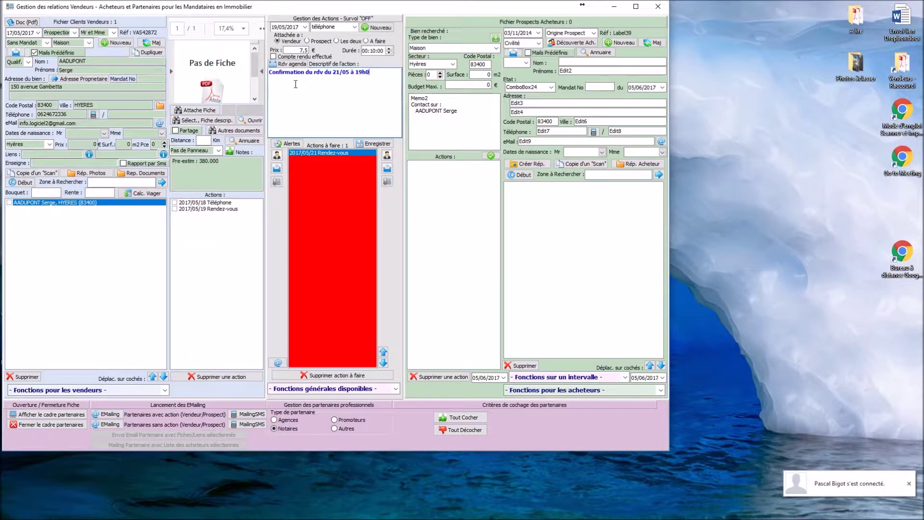
pyautogui.write('0h00')
pyautogui.click(375, 144)
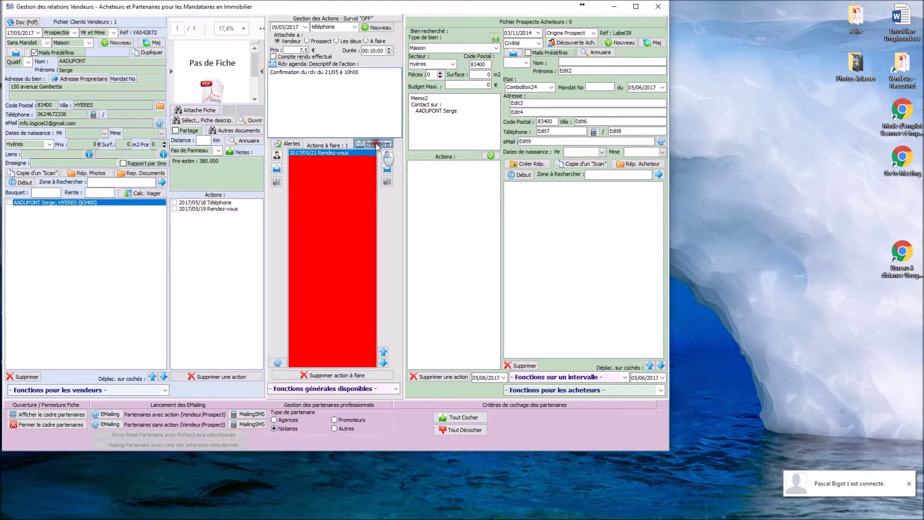